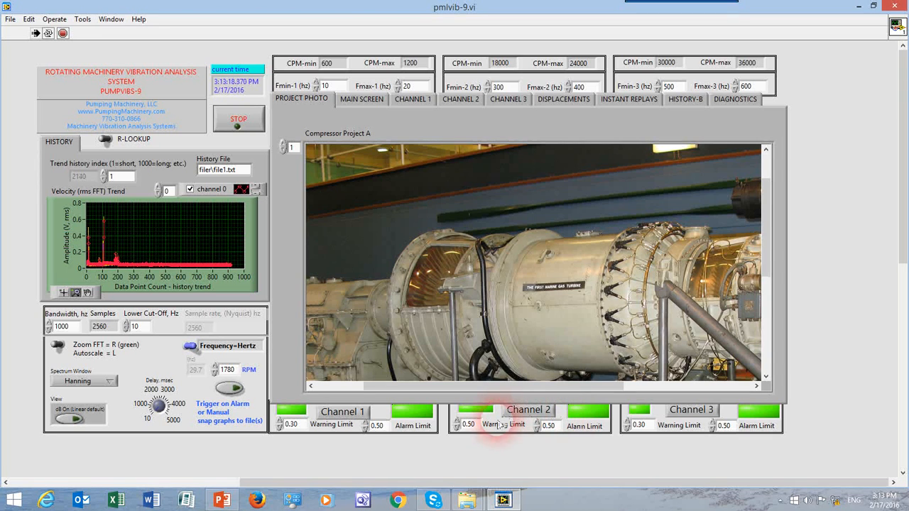
- Lower the Channel 1 warning limit to about 0.21
left_click(358, 413)
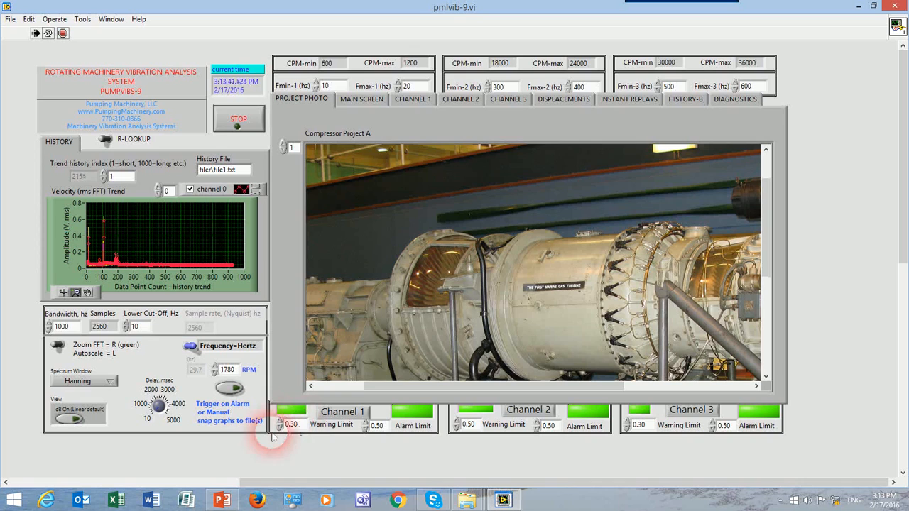
left_click(279, 428)
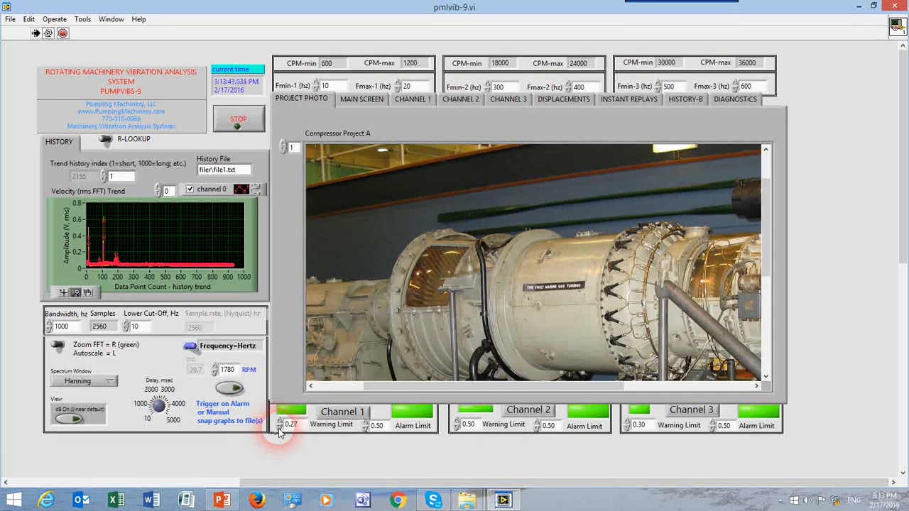
left_click(279, 425)
left_click(279, 428)
left_click(280, 428)
left_click(280, 428)
left_click(280, 423)
left_click(279, 423)
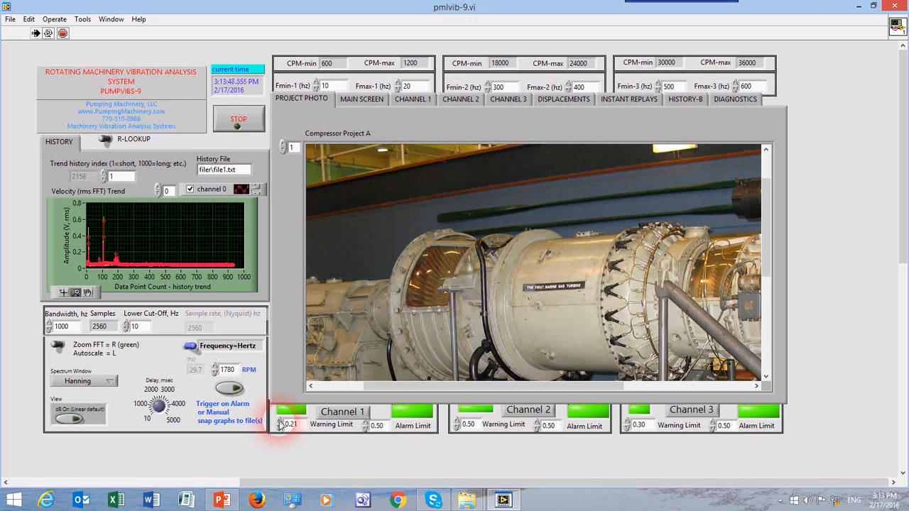
- Raise the Channel 1 warning limit to 0.30
left_click(280, 423)
left_click(280, 423)
left_click(280, 423)
left_click(281, 423)
left_click(279, 423)
left_click(280, 423)
left_click(280, 423)
left_click(279, 423)
left_click(280, 423)
left_click(279, 423)
left_click(280, 423)
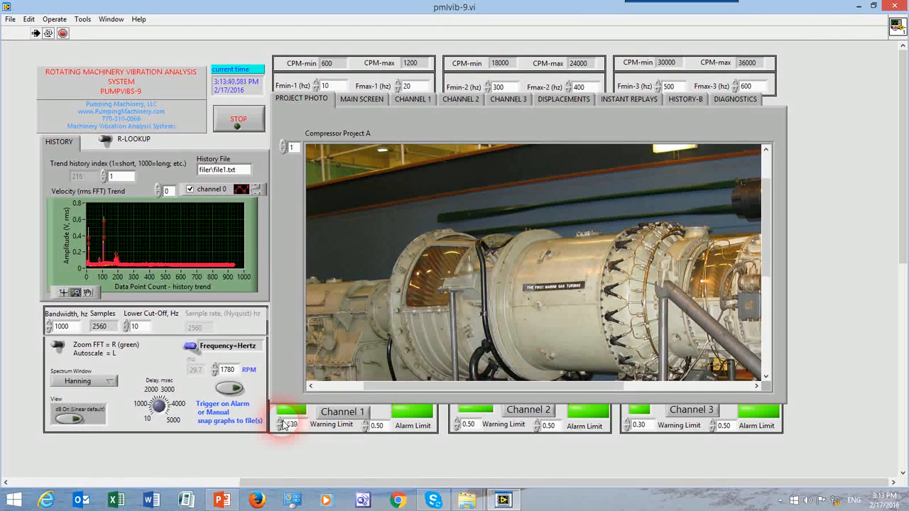
- Lower the Channel 1 alarm limit to 0.46 and restore it to 0.50
left_click(366, 428)
left_click(366, 428)
left_click(366, 428)
left_click(366, 428)
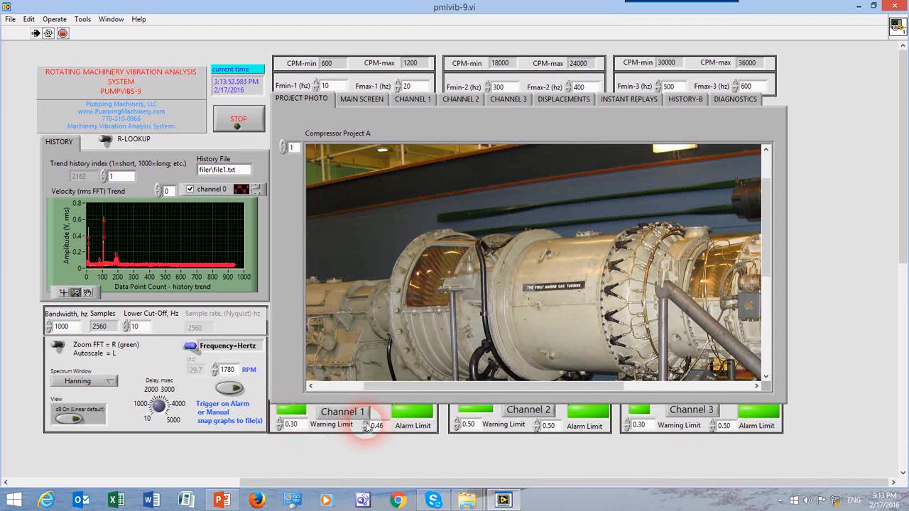
left_click(366, 423)
left_click(366, 424)
left_click(365, 423)
left_click(365, 423)
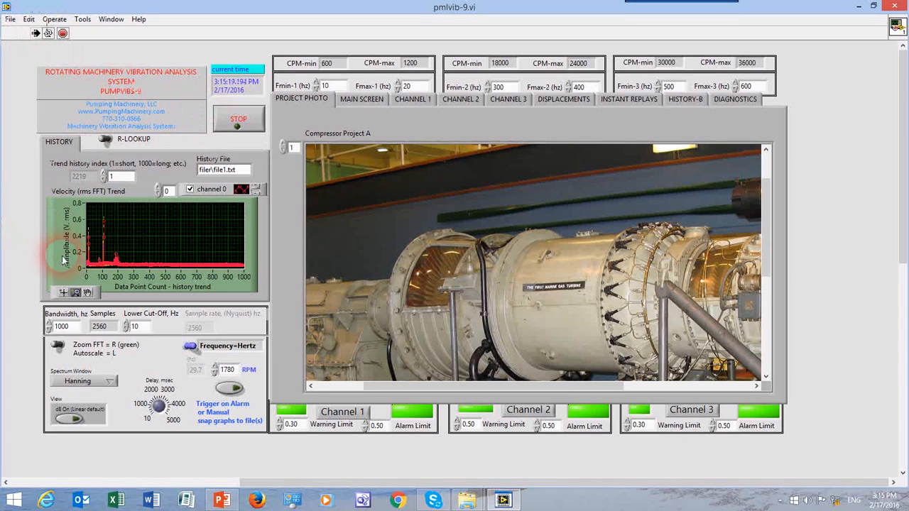
- Switch the frequency unit to CPM and back to Hertz, and toggle Zoom FFT on and off
mouse_move(63, 260)
left_mouse_down()
mouse_move(68, 224)
mouse_move(139, 266)
mouse_move(215, 269)
mouse_move(199, 259)
mouse_move(224, 231)
mouse_move(291, 220)
left_mouse_up()
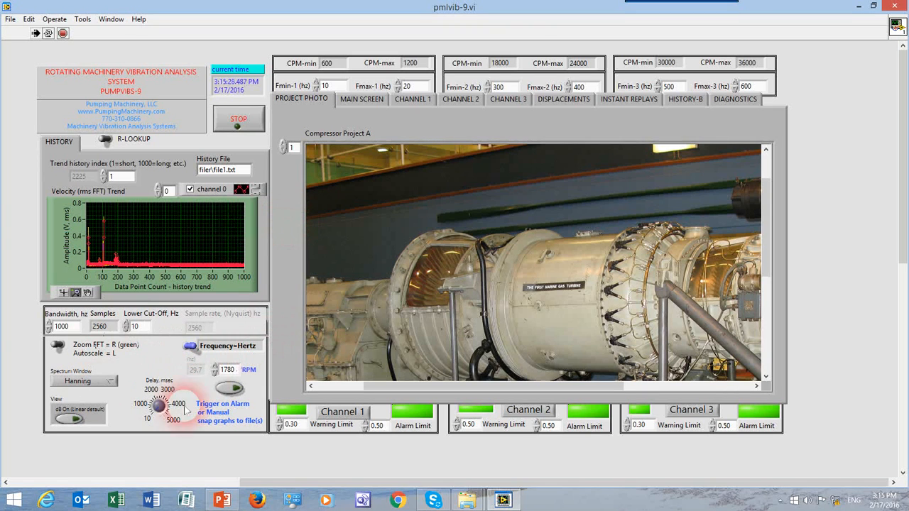
left_click(190, 345)
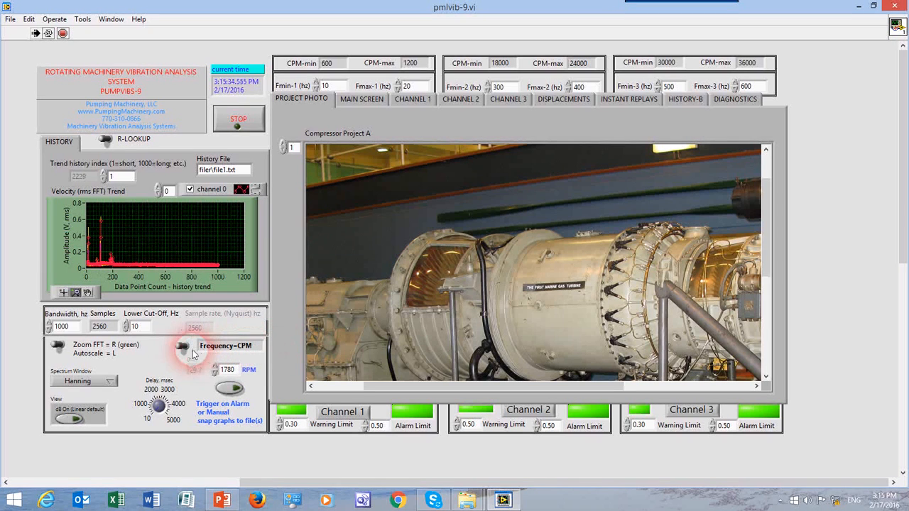
left_click(188, 348)
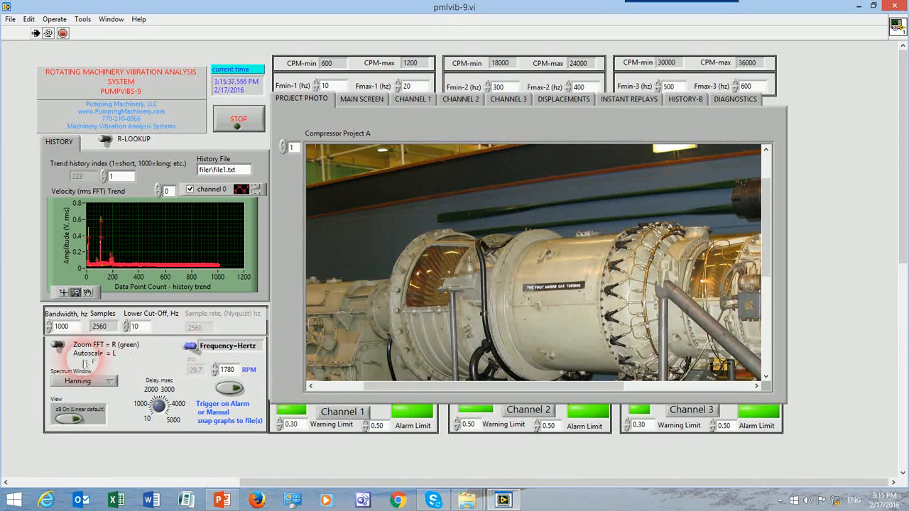
left_click(64, 346)
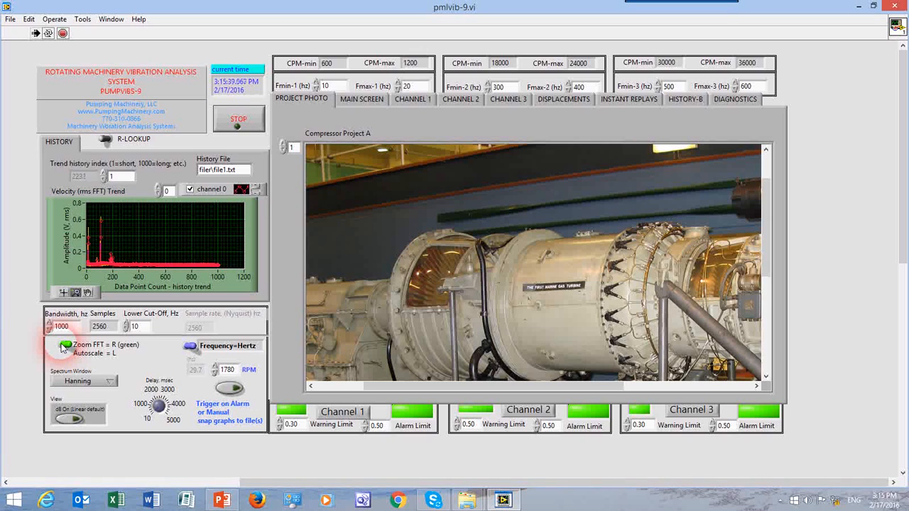
left_click(64, 346)
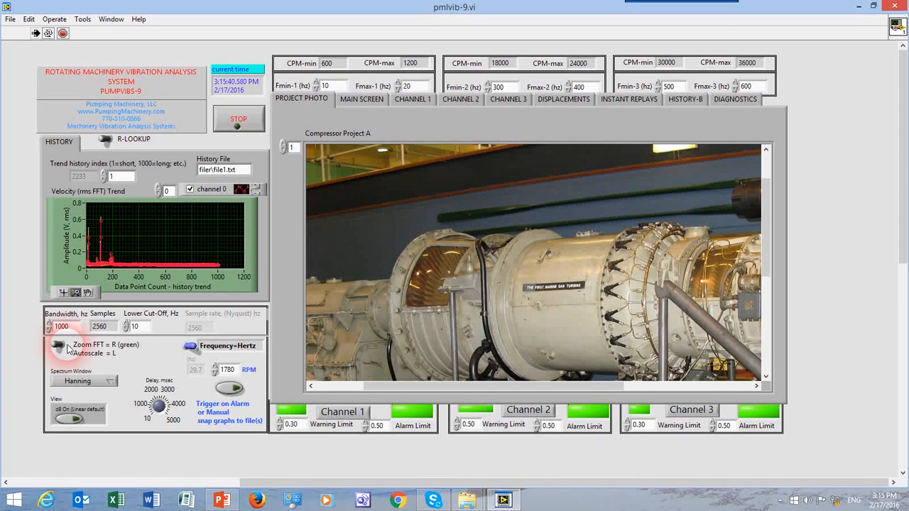
- Review the available spectrum window types and keep Hanning selected
left_click(103, 386)
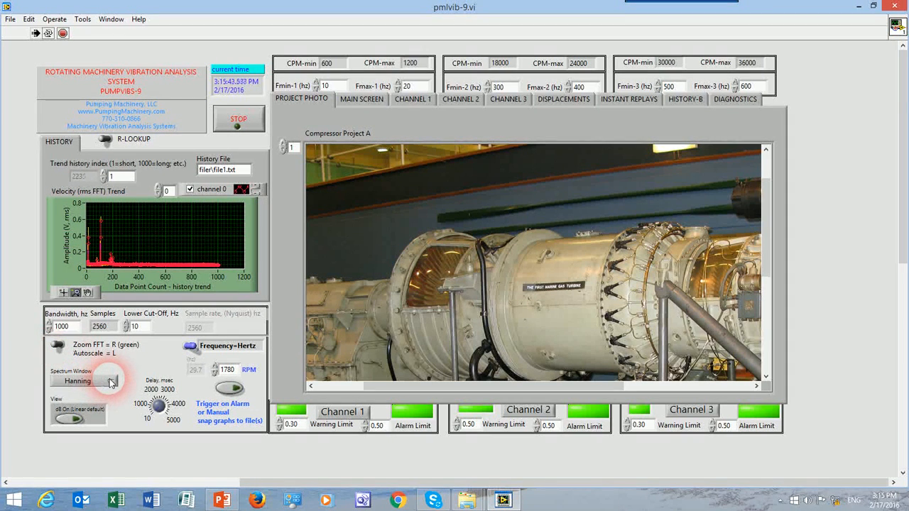
left_click(110, 383)
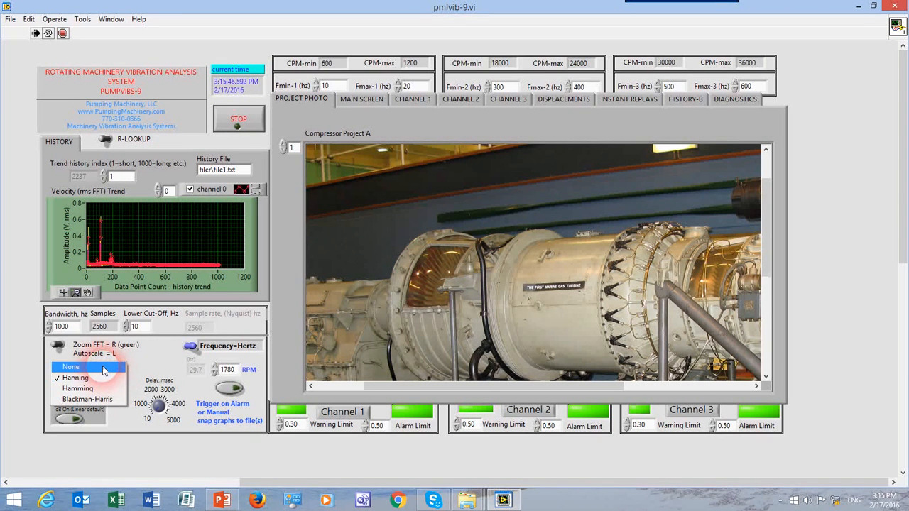
left_click(101, 382)
left_click(78, 419)
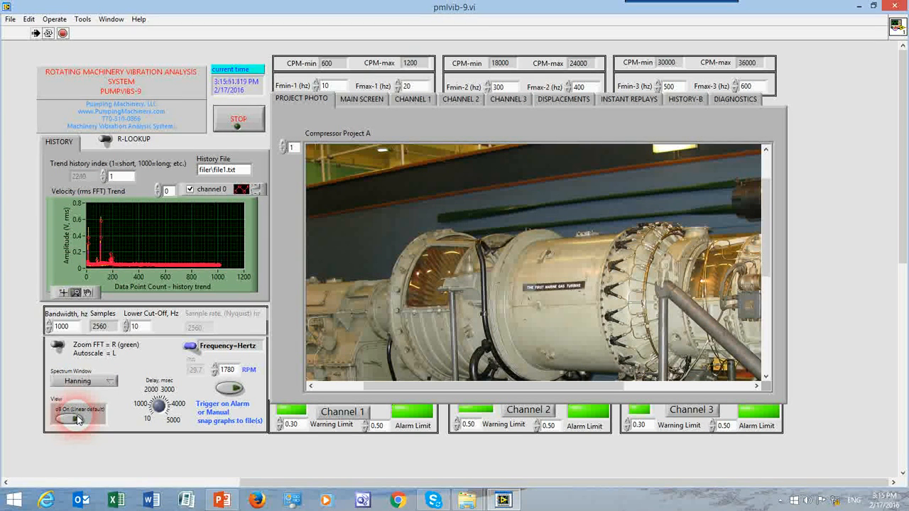
left_click(156, 406)
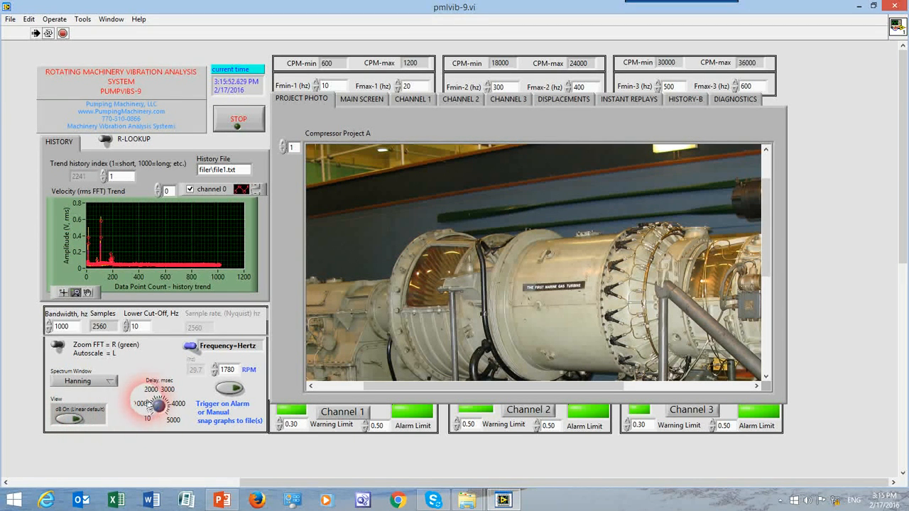
left_click_drag(157, 406, 162, 416)
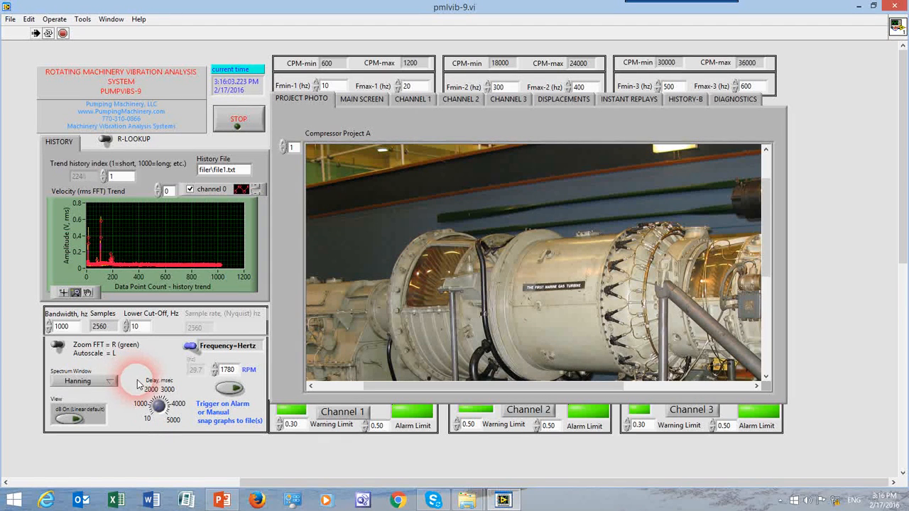
left_click(215, 373)
left_click(215, 366)
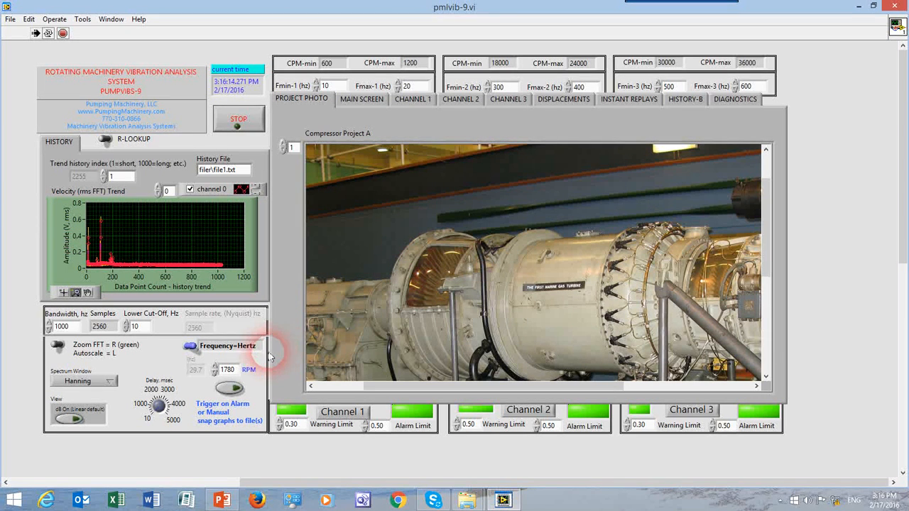
left_click(231, 390)
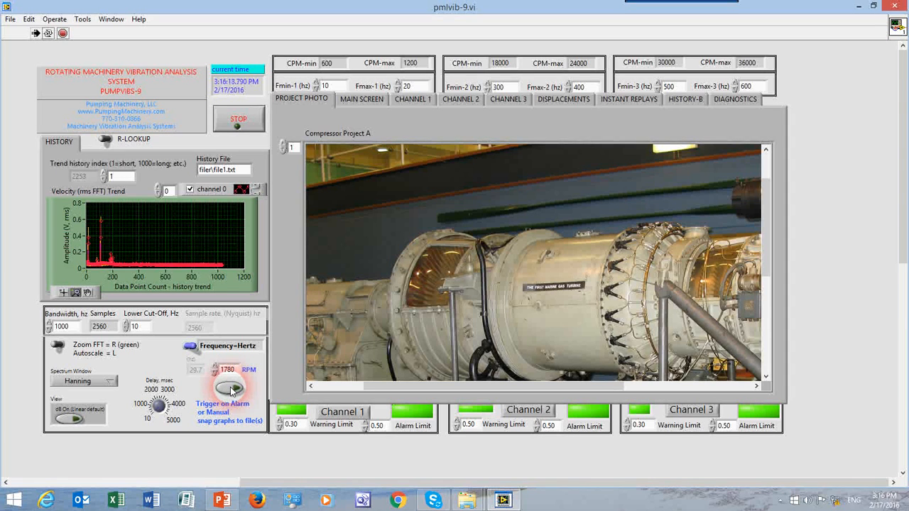
left_click(232, 392)
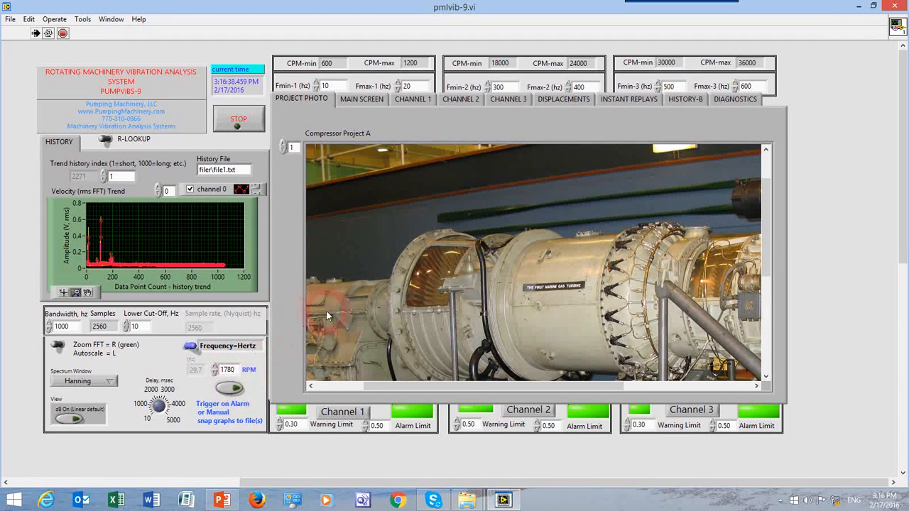
- Display the main screen and examine the acceleration, g analysis and velocity FFT graphs of the three channels
left_click(360, 101)
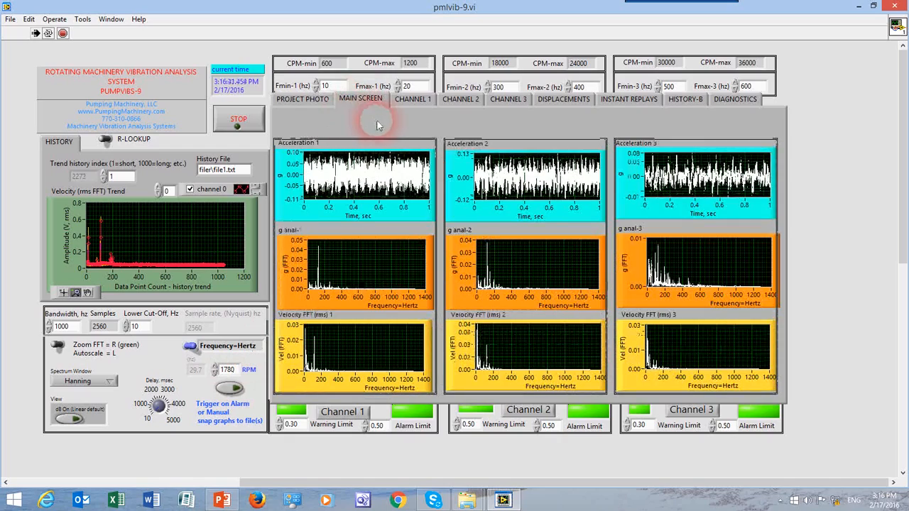
left_click(476, 149)
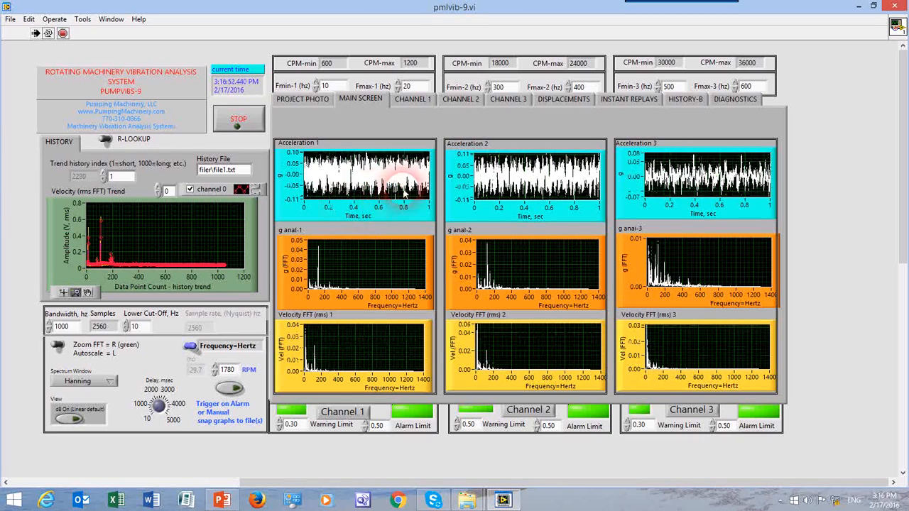
mouse_move(345, 252)
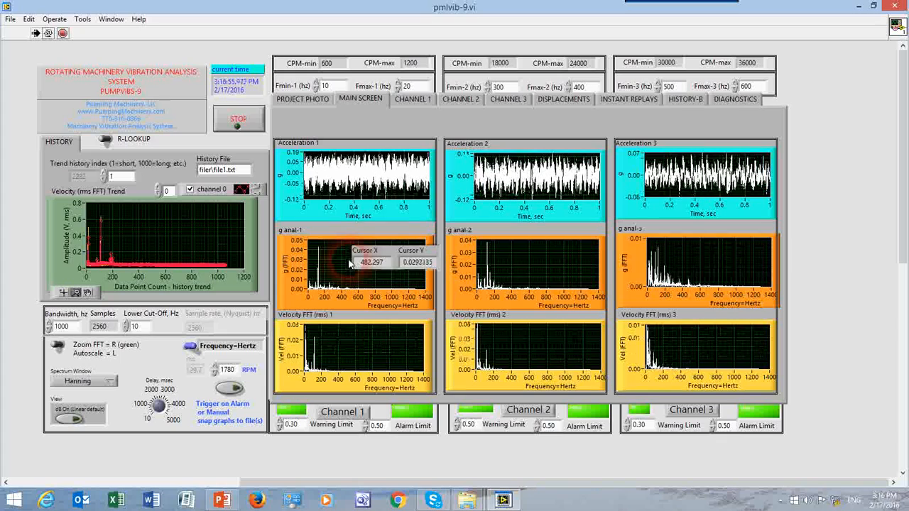
mouse_move(351, 344)
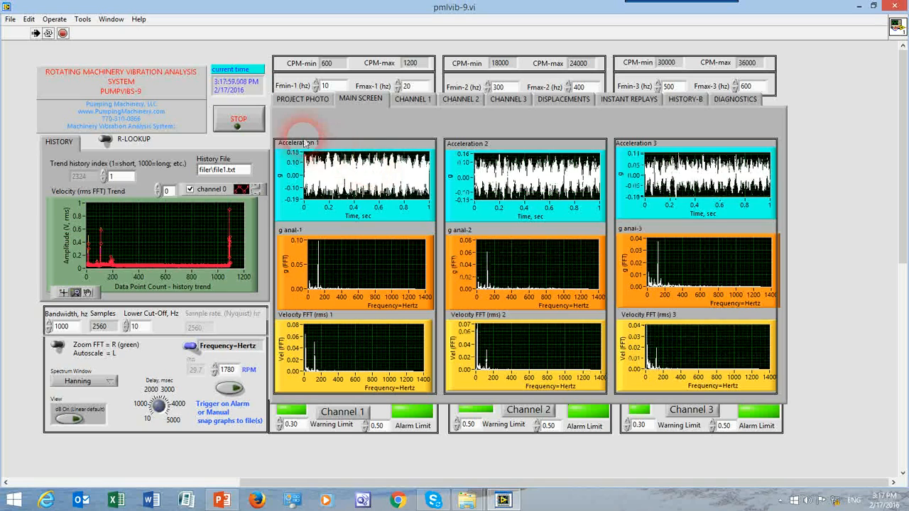
mouse_move(337, 269)
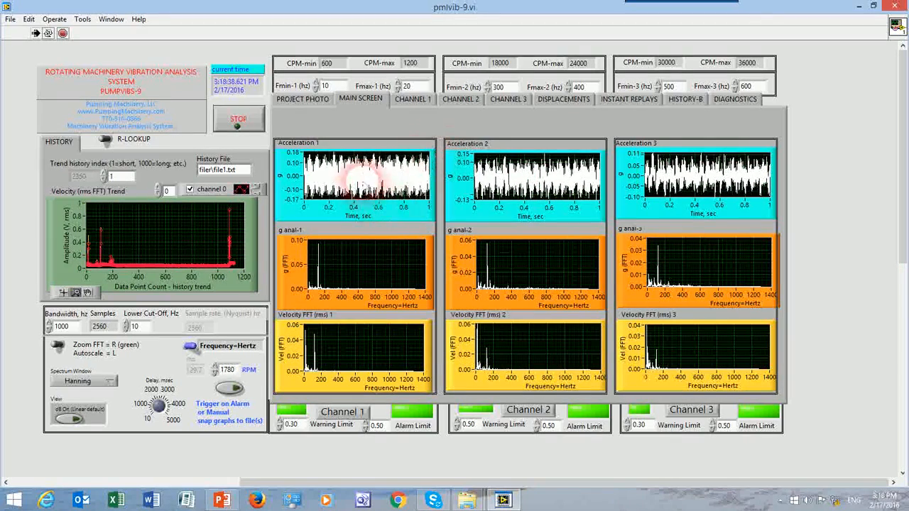
- Display the Channel 1 graphs and read the velocity FFT peaks in Hertz and CPM, returning the unit to Hertz
left_click(417, 100)
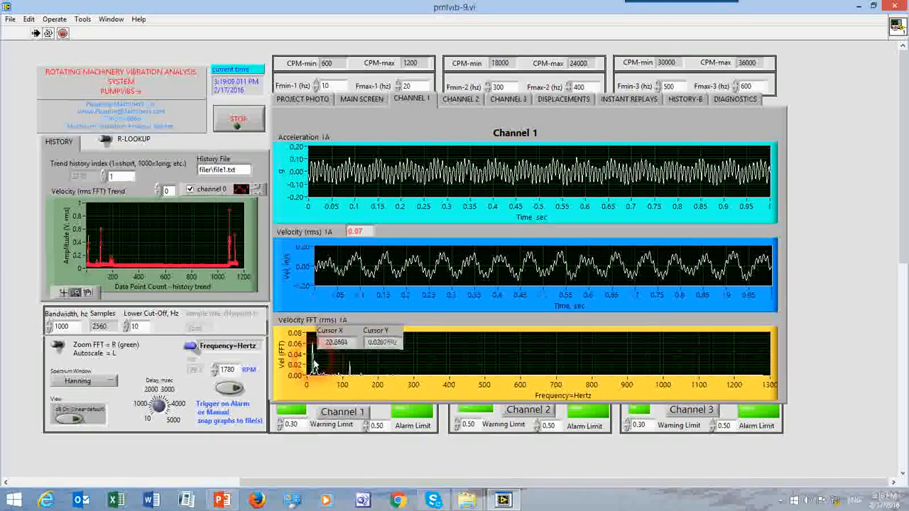
mouse_move(322, 371)
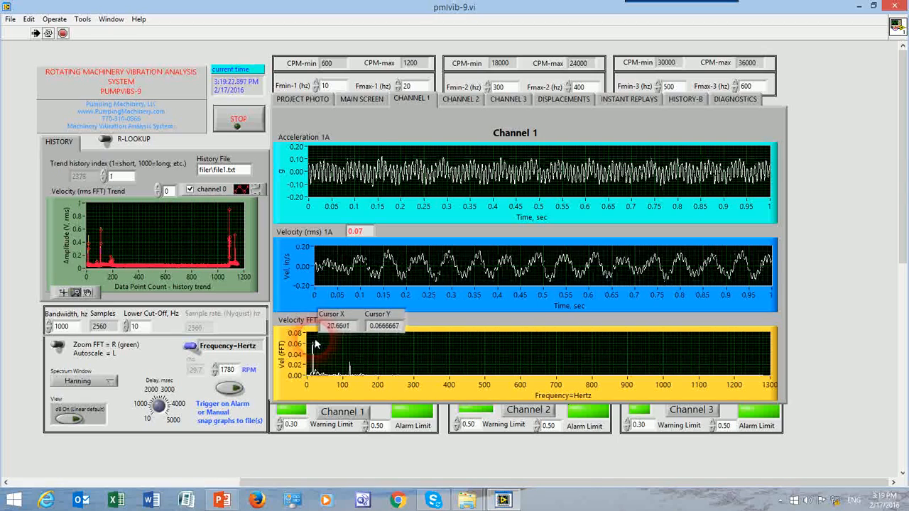
left_click_drag(317, 346, 350, 363)
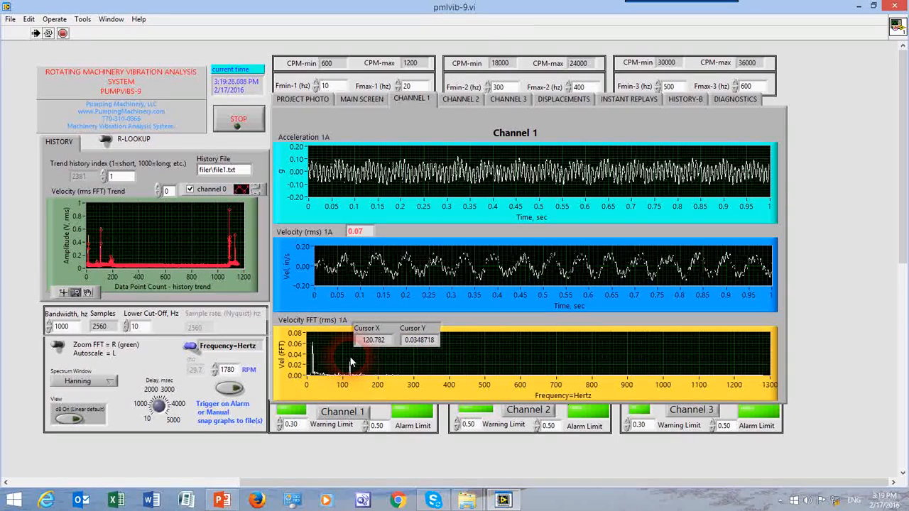
left_click_drag(350, 363, 313, 346)
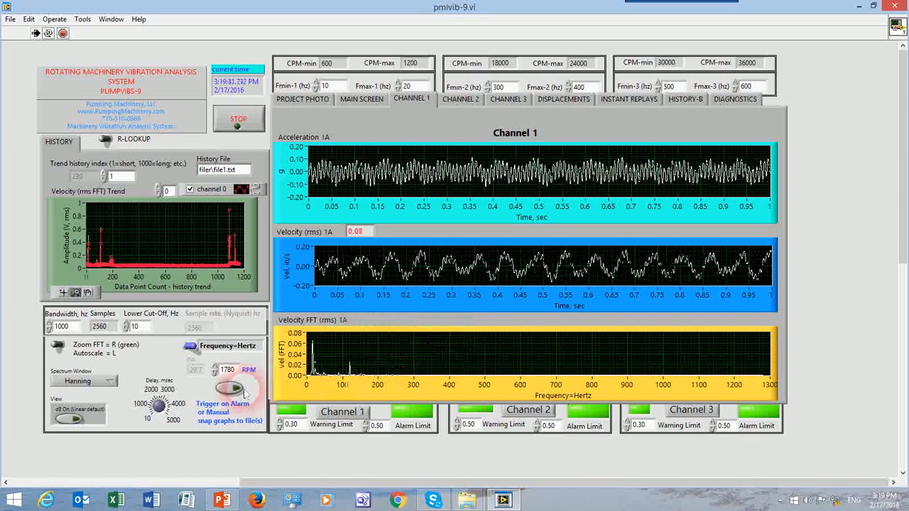
left_click(186, 346)
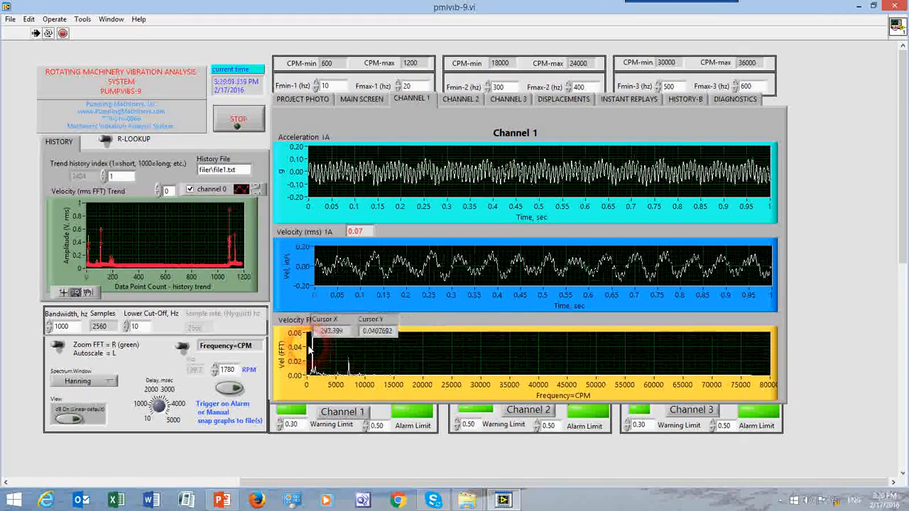
left_click(189, 347)
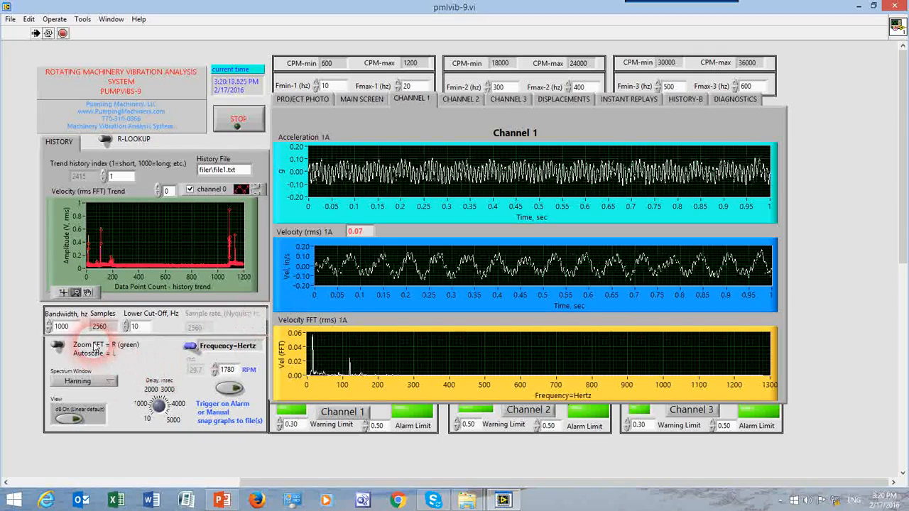
- Turn on Zoom FFT to show the Channel 1 velocity spectrum only within its 10 to 20 Hz limits
left_click(60, 347)
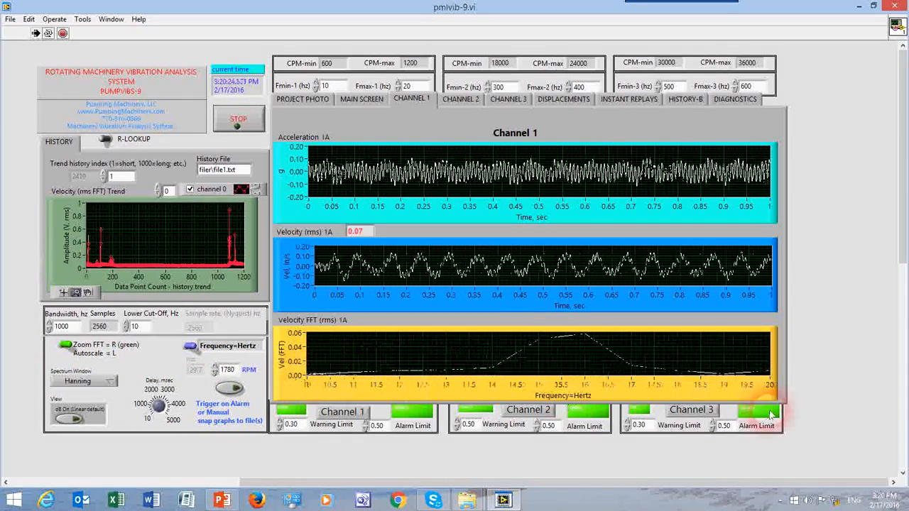
left_click(790, 377)
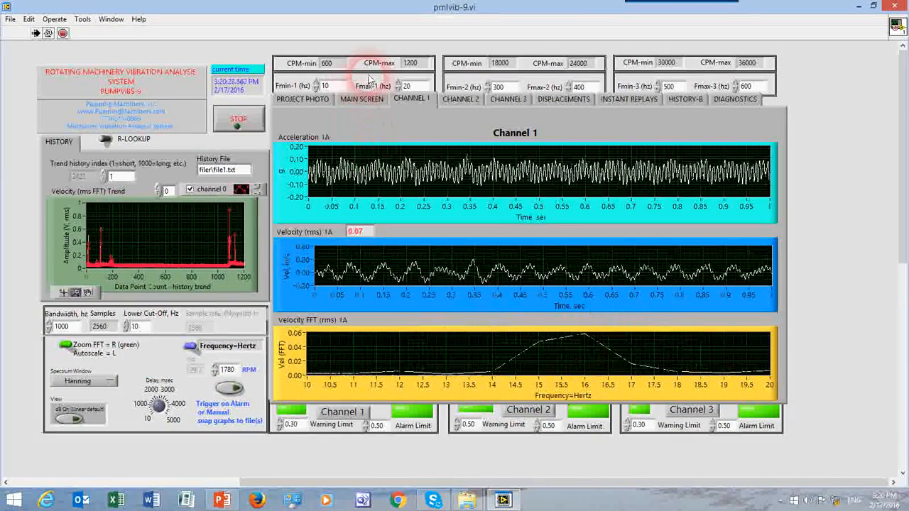
left_click(324, 87)
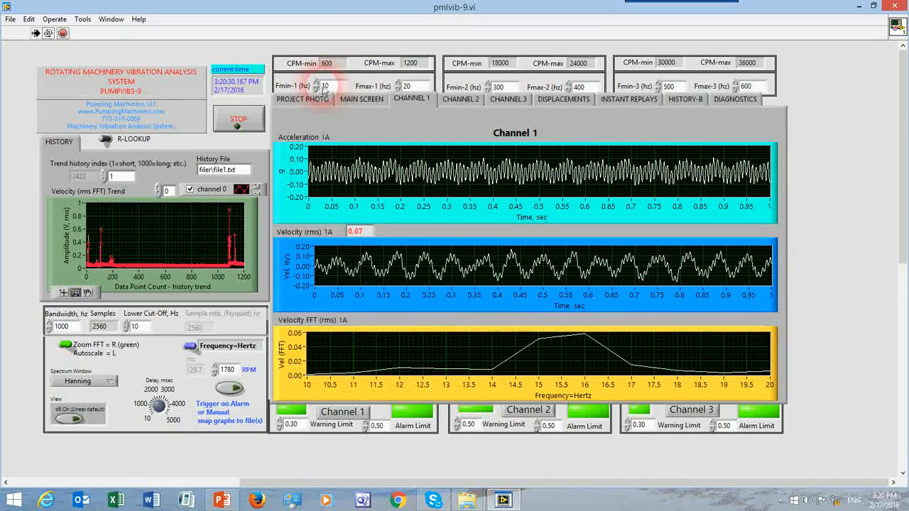
left_click(409, 87)
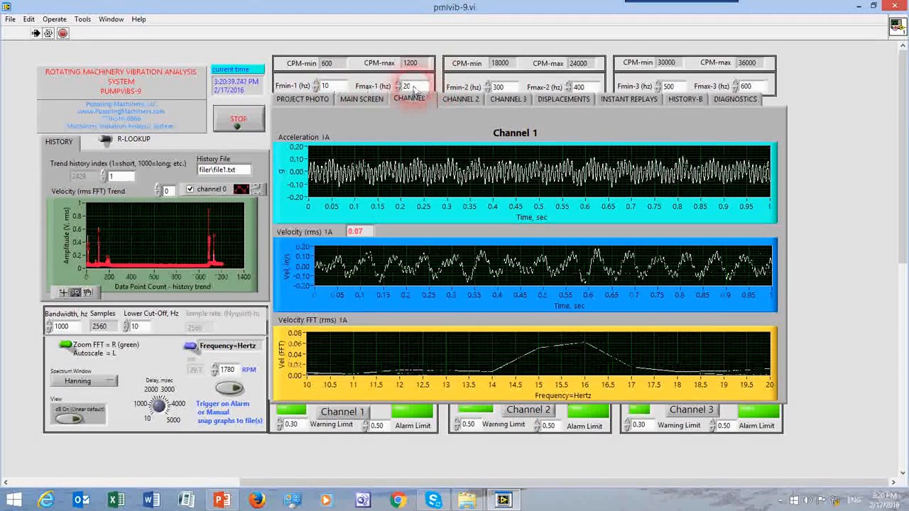
left_click(487, 84)
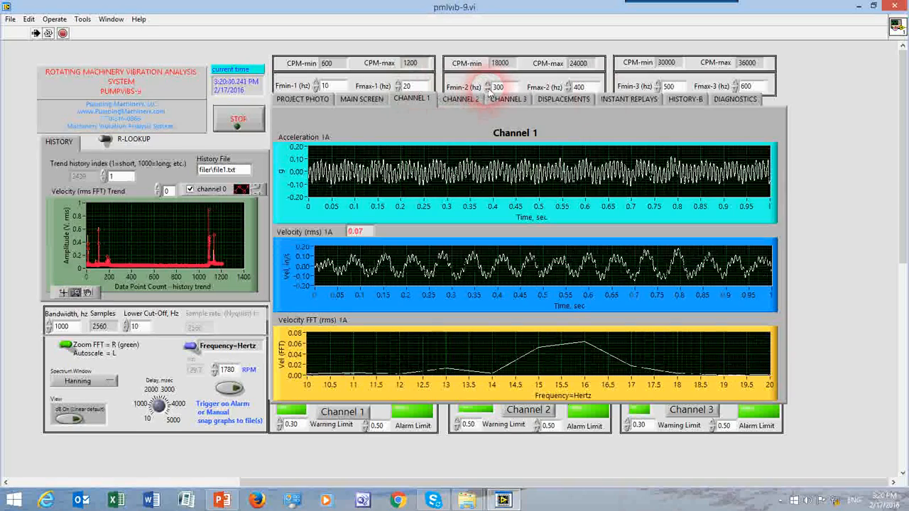
- Review the Channel 2 and Channel 3 frequency limits and set the Channel 1 maximum frequency, Fmax-1, to 200 Hz
left_click(589, 88)
left_click(667, 89)
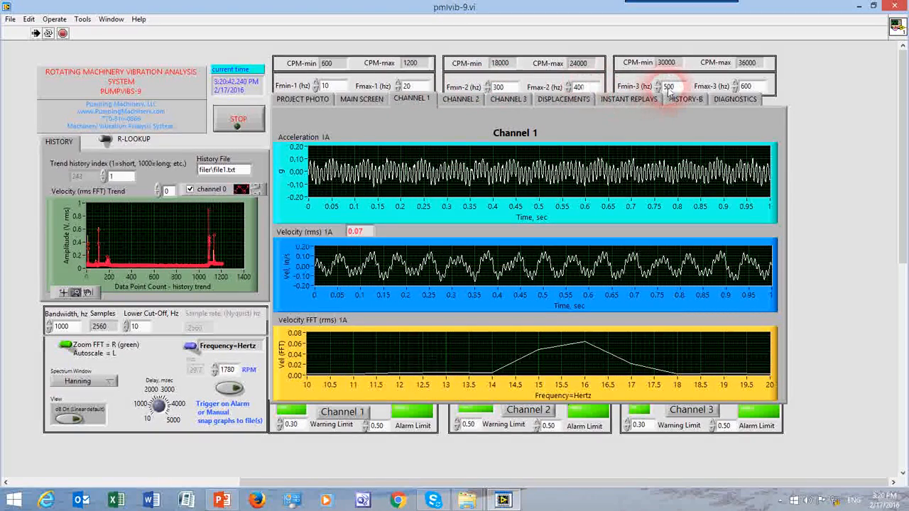
left_click(742, 89)
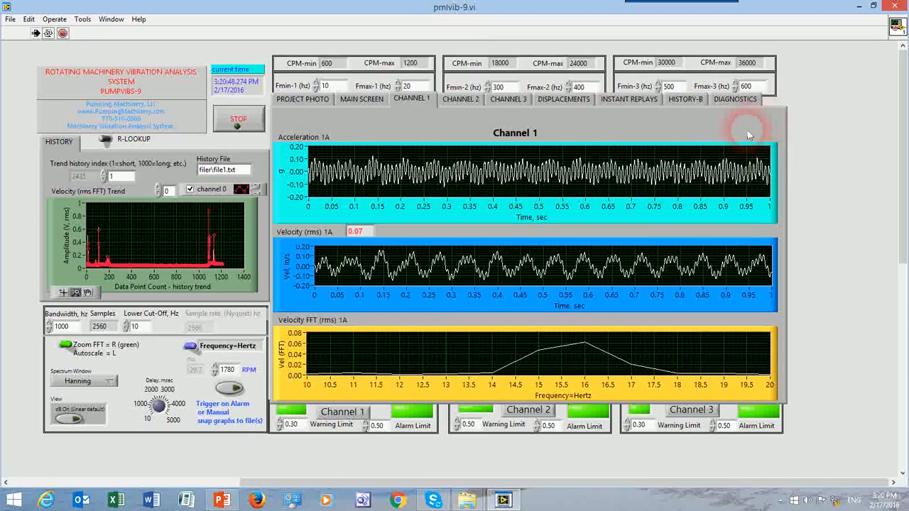
left_click(415, 86)
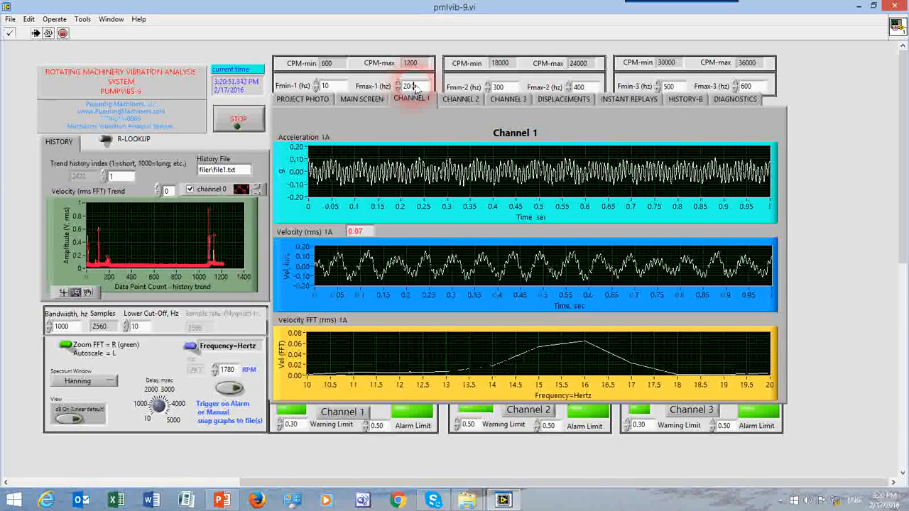
type("0")
key("Return")
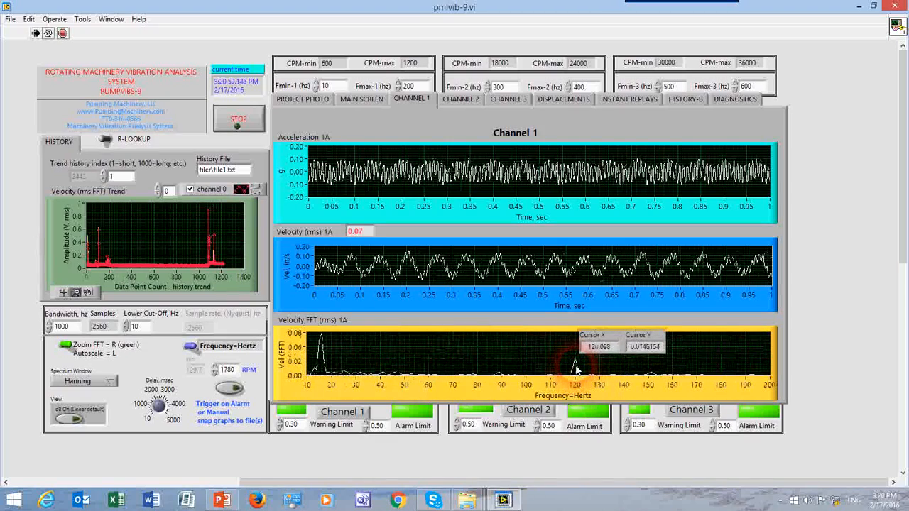
- Set the Channel 1 maximum frequency, Fmax-1, to 130 Hz
double_click(412, 86)
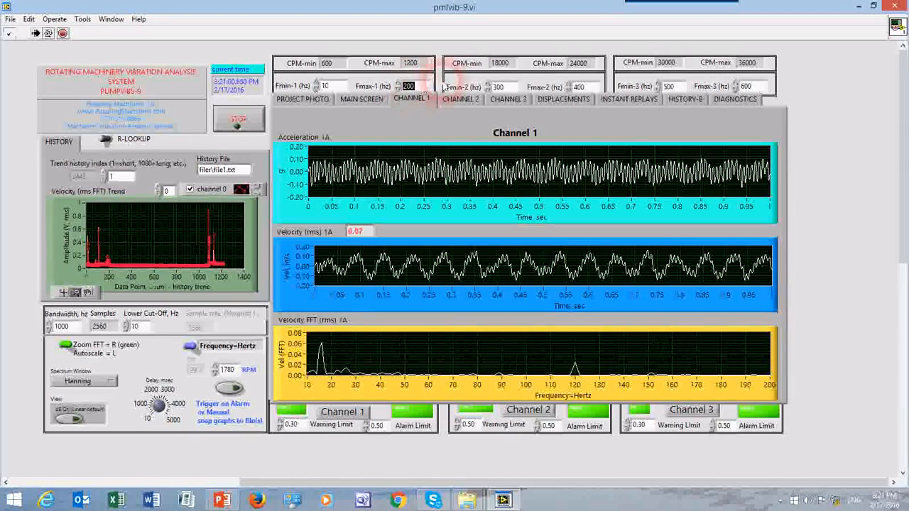
key("BackSpace")
type("130")
left_click(440, 134)
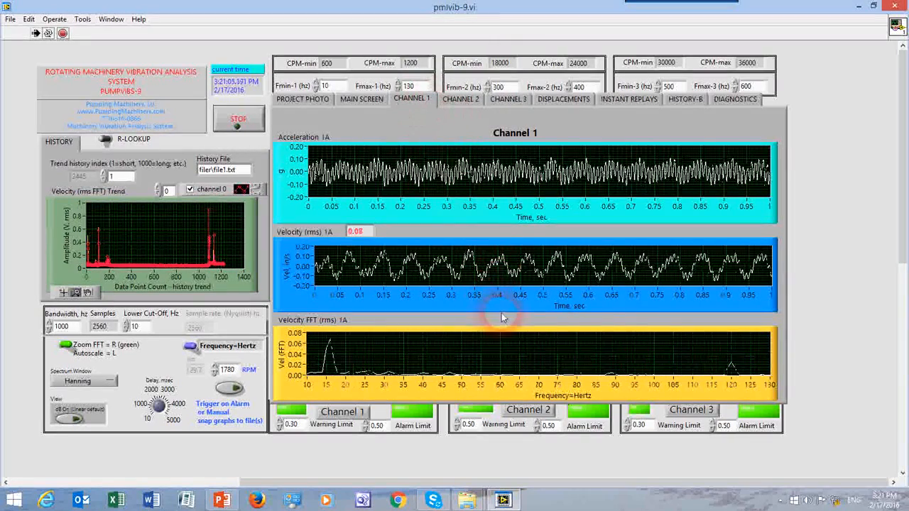
- Examine the zoomed Channel 1 velocity FFT from its lower end to the peak near 120 Hz
left_click(362, 411)
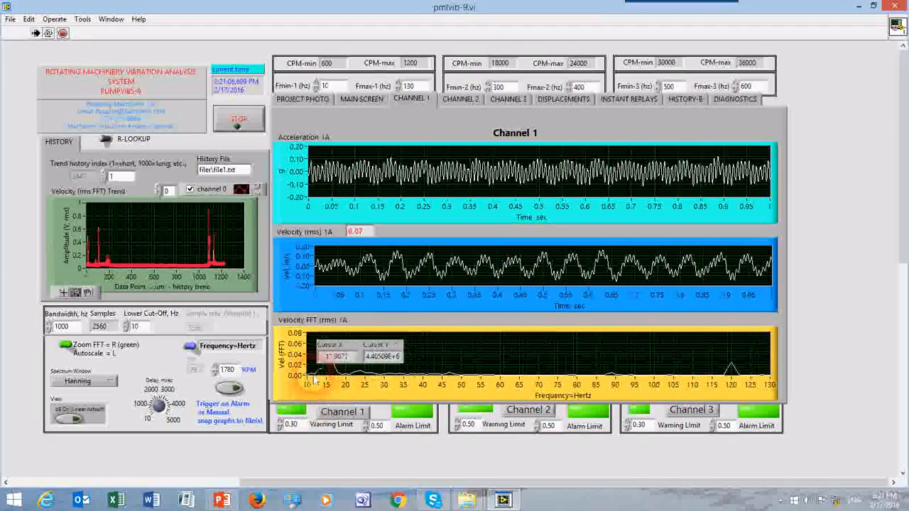
left_click(728, 376)
left_click(785, 352)
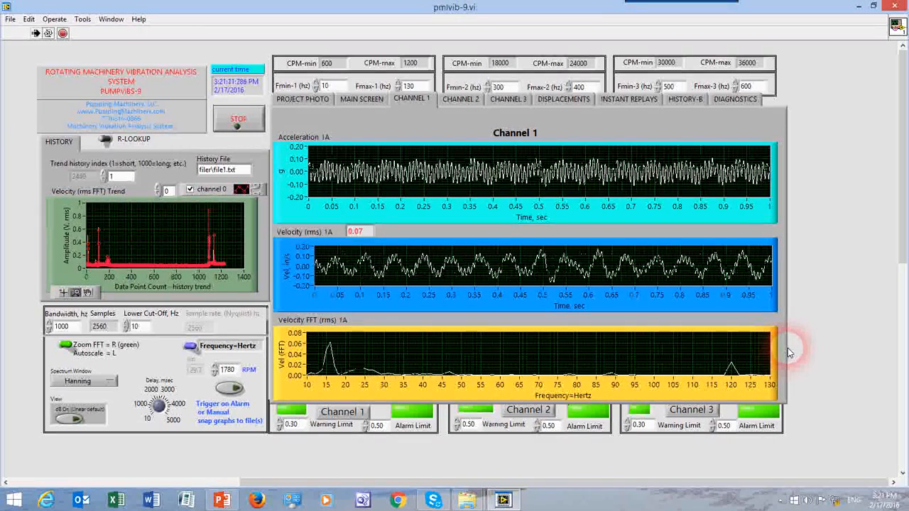
left_click(731, 376)
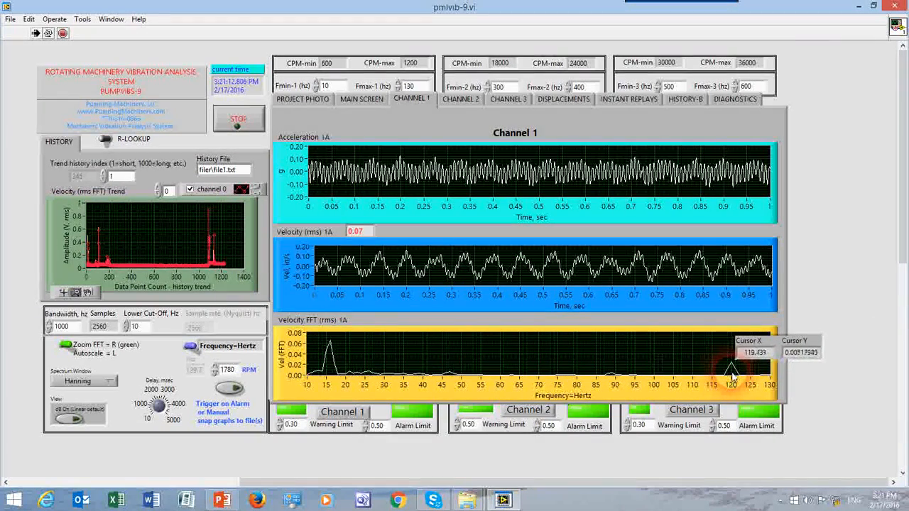
left_click(735, 374)
left_click(735, 375)
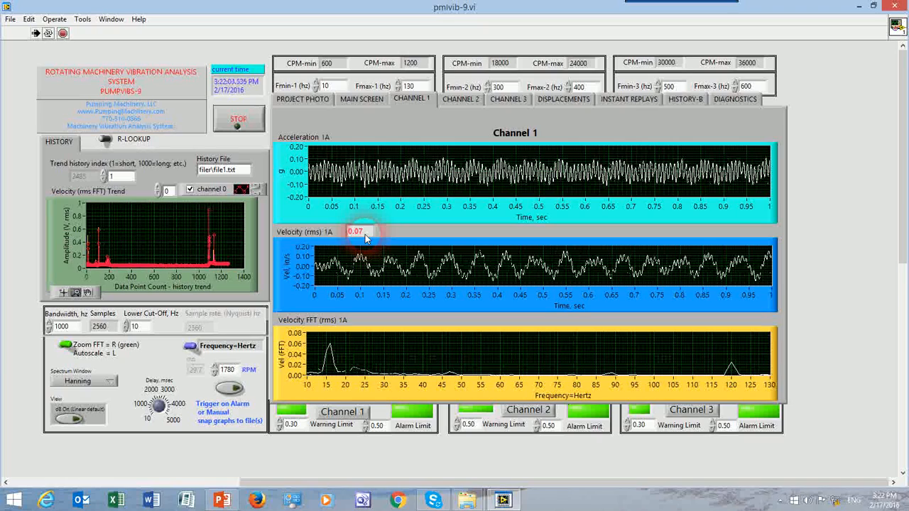
- Display the Channel 2 graphs, examine the zoomed 300 to 400 Hz spectrum and turn off Zoom FFT to autoscale it
left_click(467, 99)
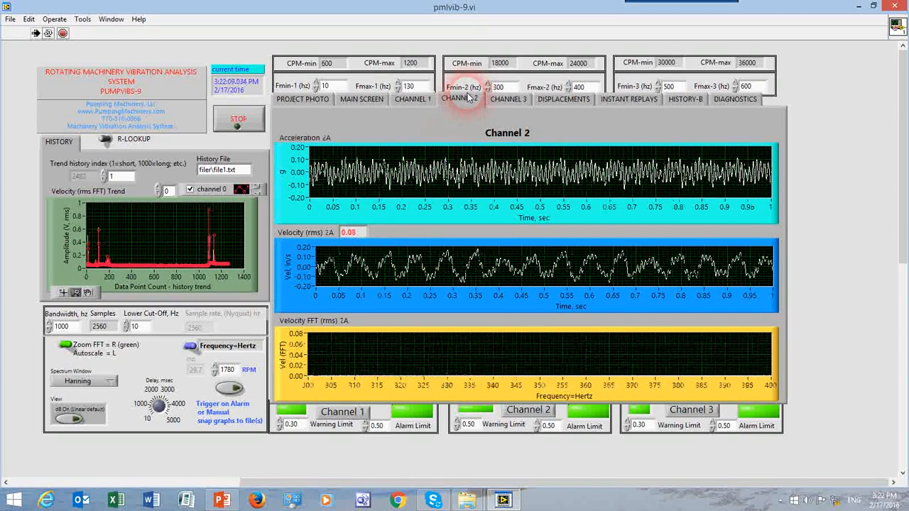
left_click(353, 233)
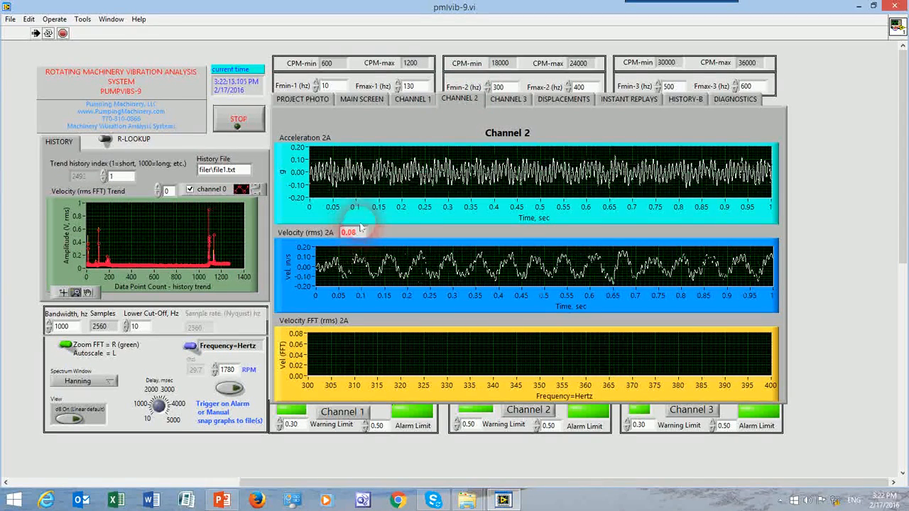
left_click(381, 206)
left_click(359, 366)
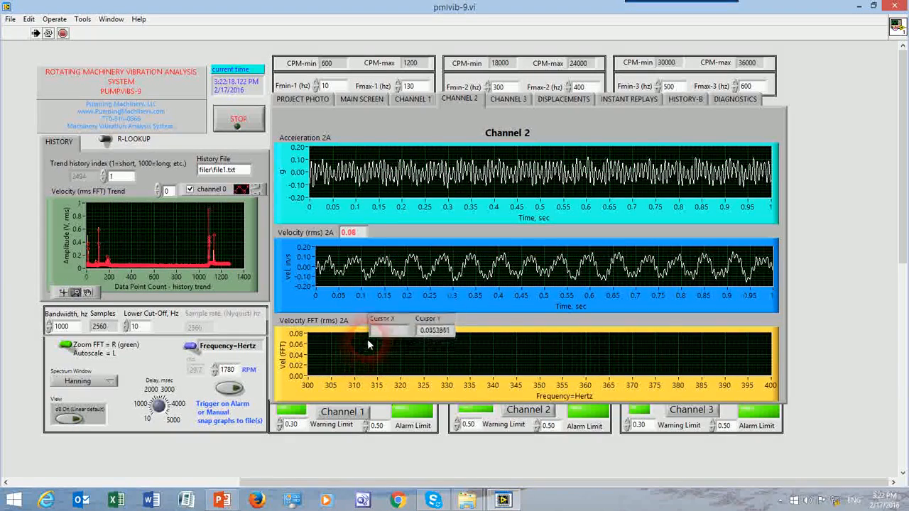
left_click(368, 370)
left_click_drag(333, 368, 579, 360)
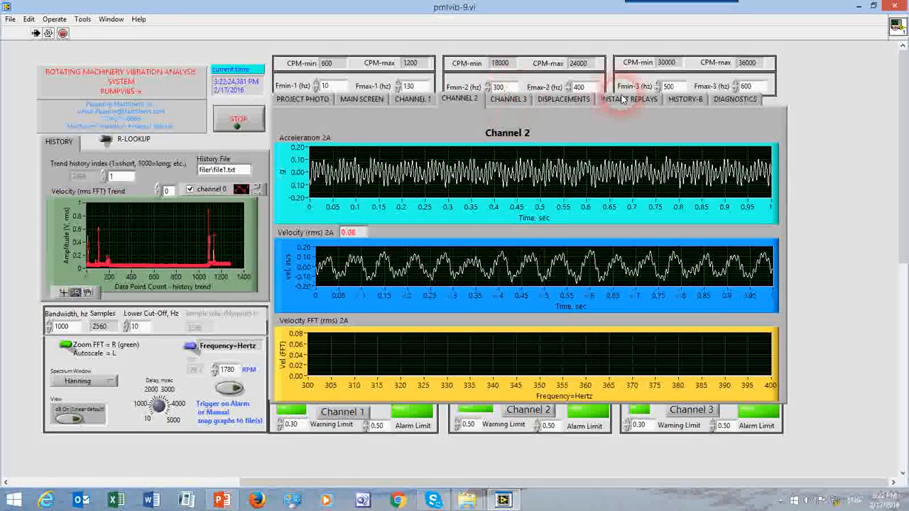
left_click_drag(561, 341, 383, 349)
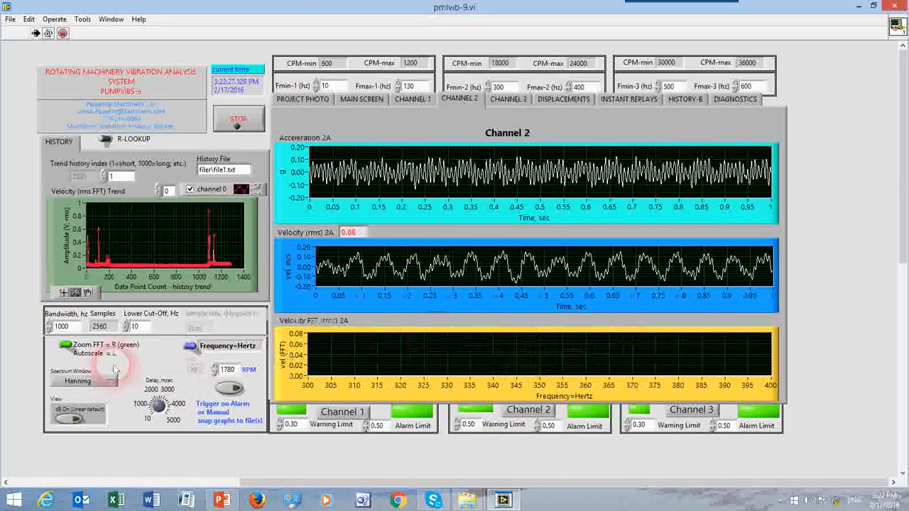
left_click(64, 346)
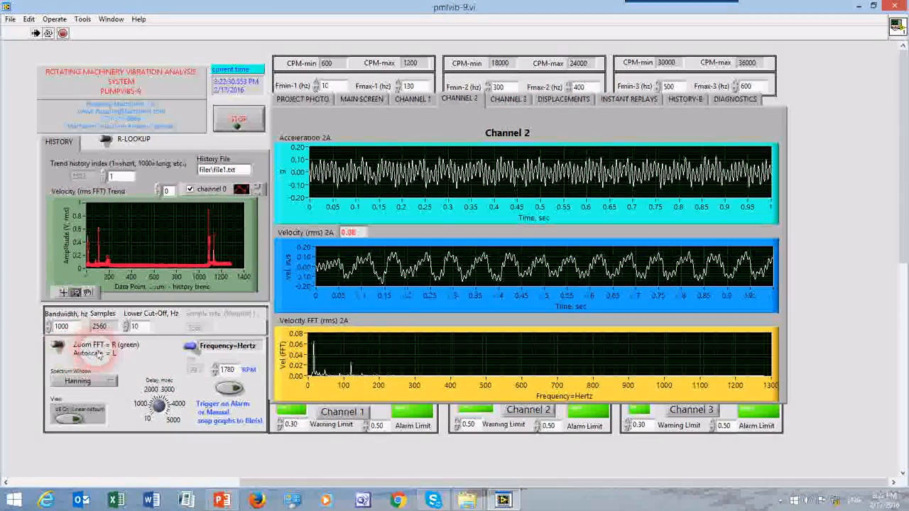
left_click_drag(312, 373, 497, 130)
- Examine the Channel 3 acceleration, velocity and FFT graphs and the displacement waveforms of all three channels
left_click(509, 99)
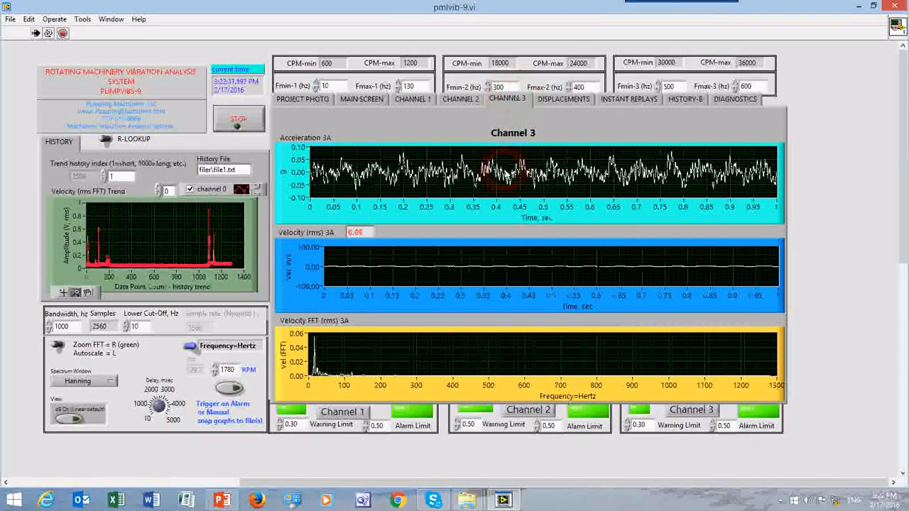
left_click_drag(486, 183, 396, 367)
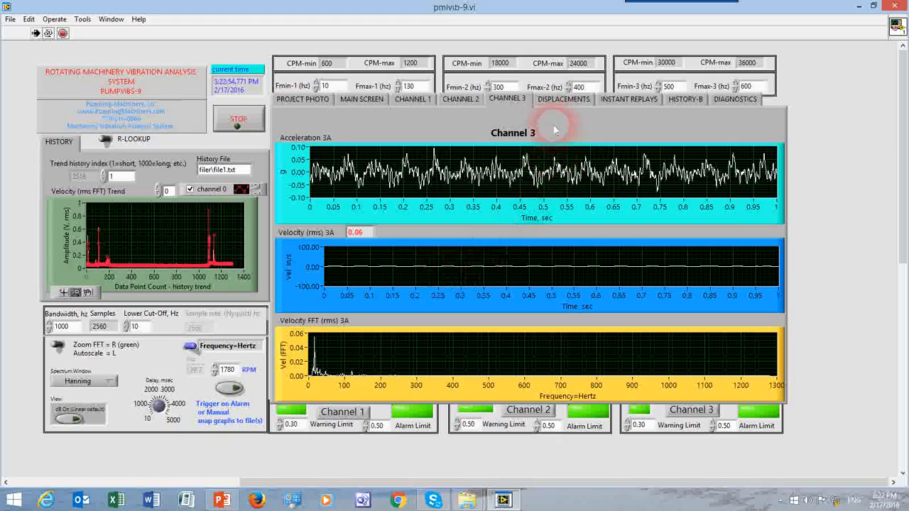
left_click(560, 101)
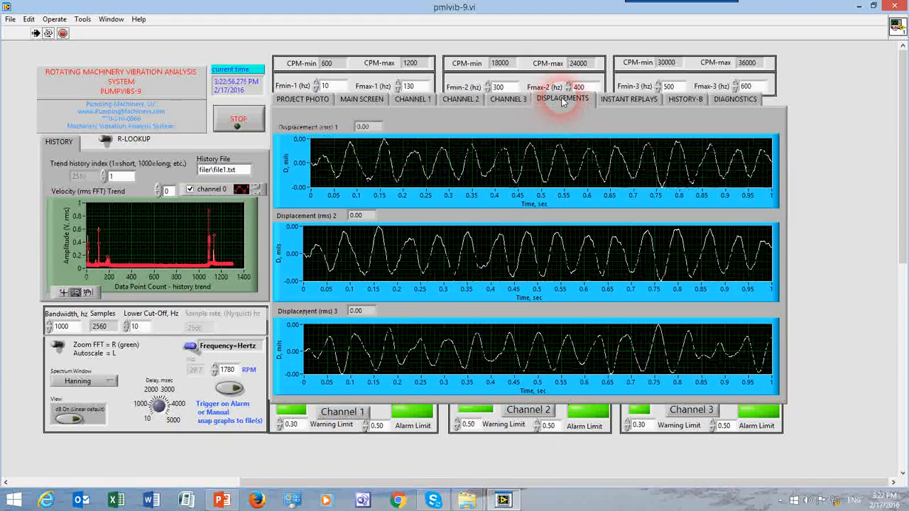
left_click(418, 159)
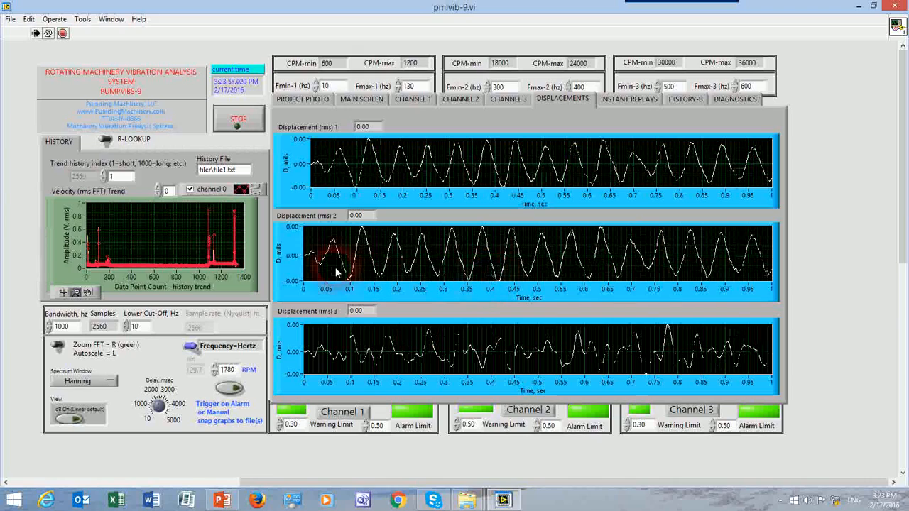
- Hide channel 0 and Channel 2 in the small velocity history trend so only the Channel 1 curve is plotted
mouse_move(157, 242)
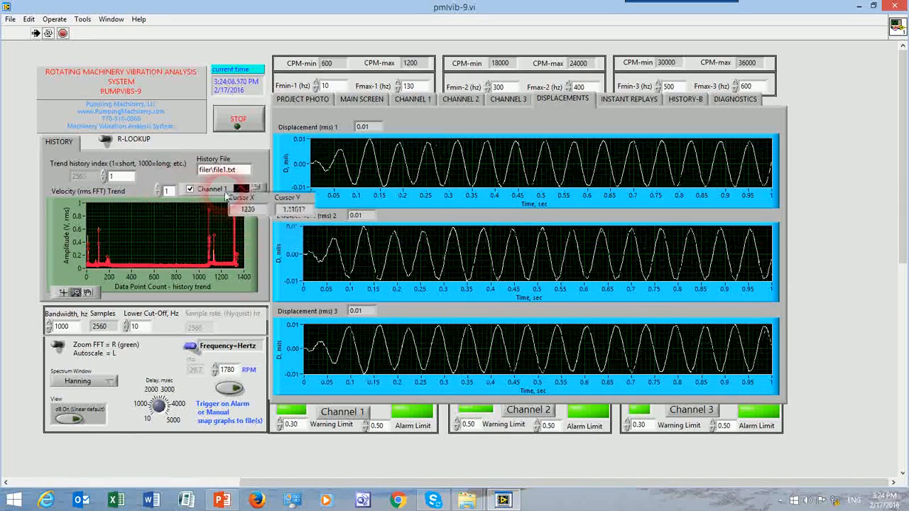
left_click(158, 187)
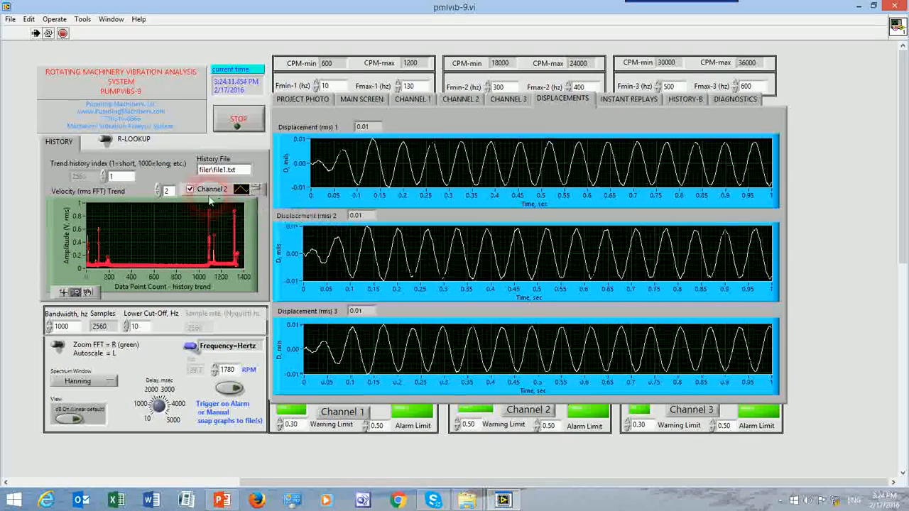
left_click(159, 188)
left_click(159, 190)
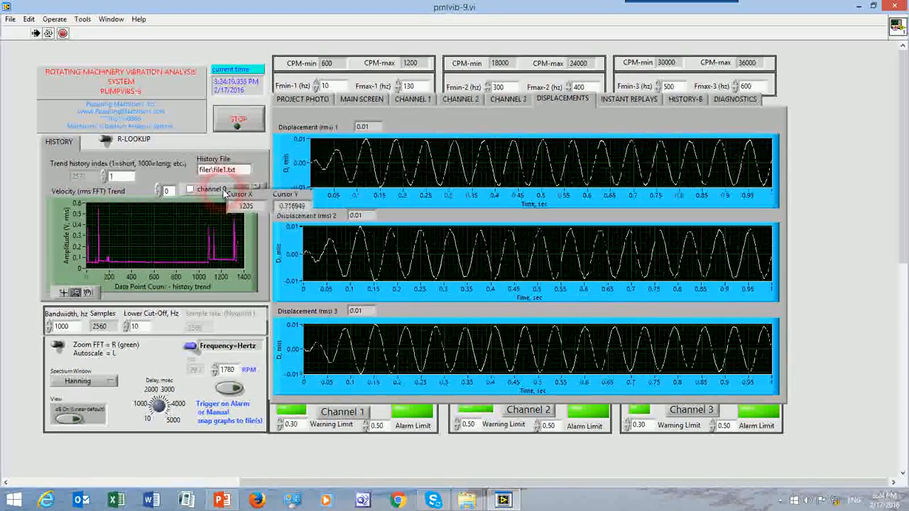
left_click(159, 187)
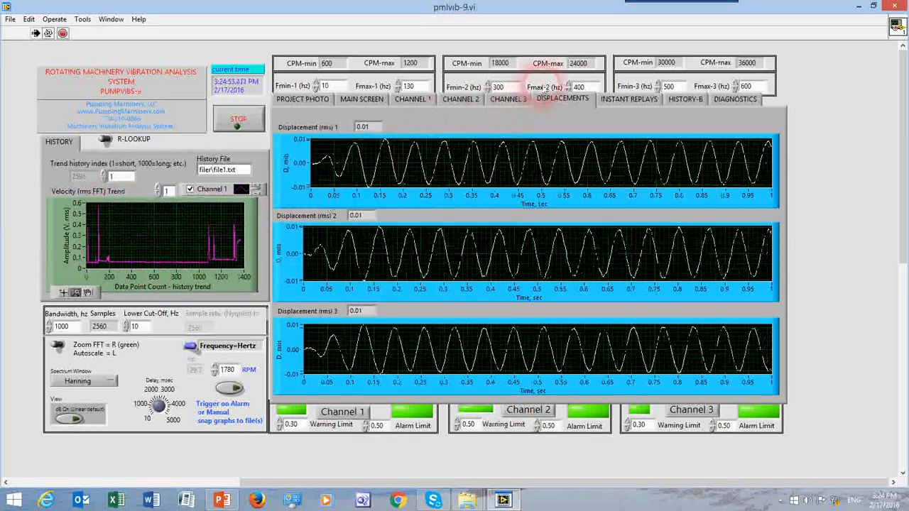
- View the large velocity trend, return to the main screen and set the trend history index to 10
left_click(686, 99)
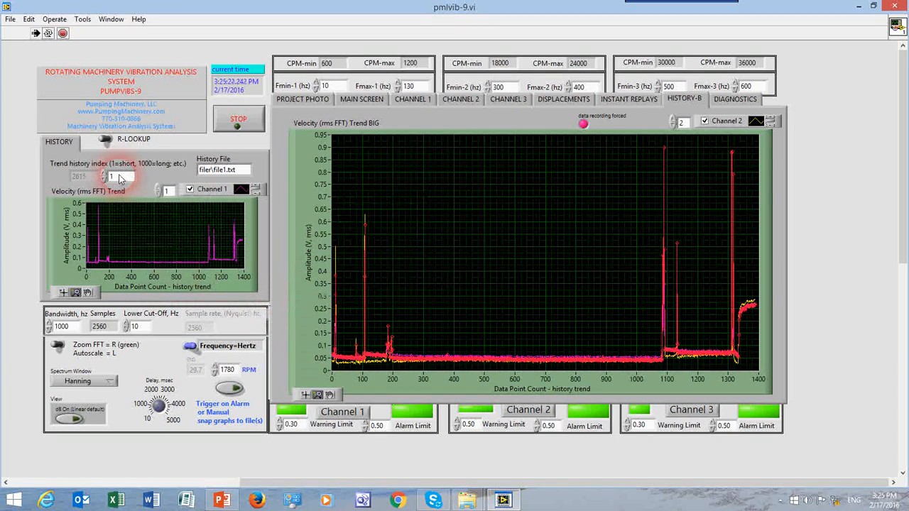
left_click(361, 100)
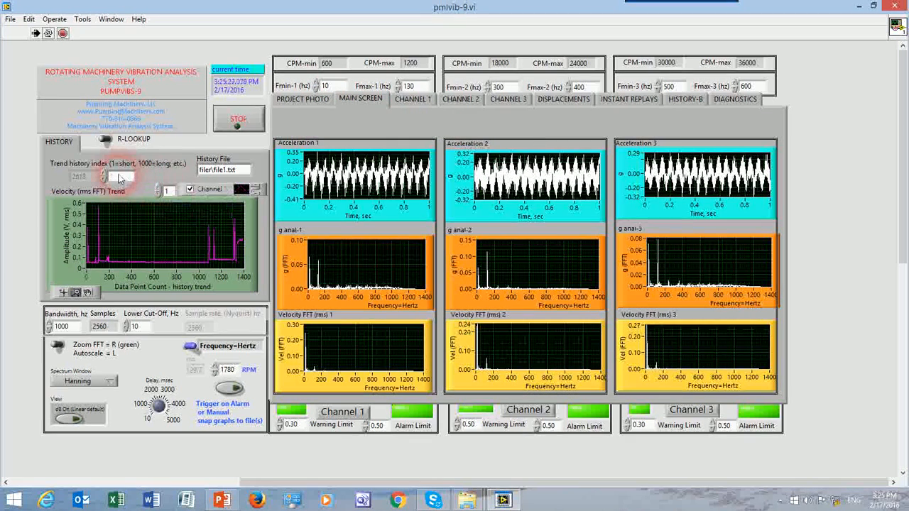
type("0")
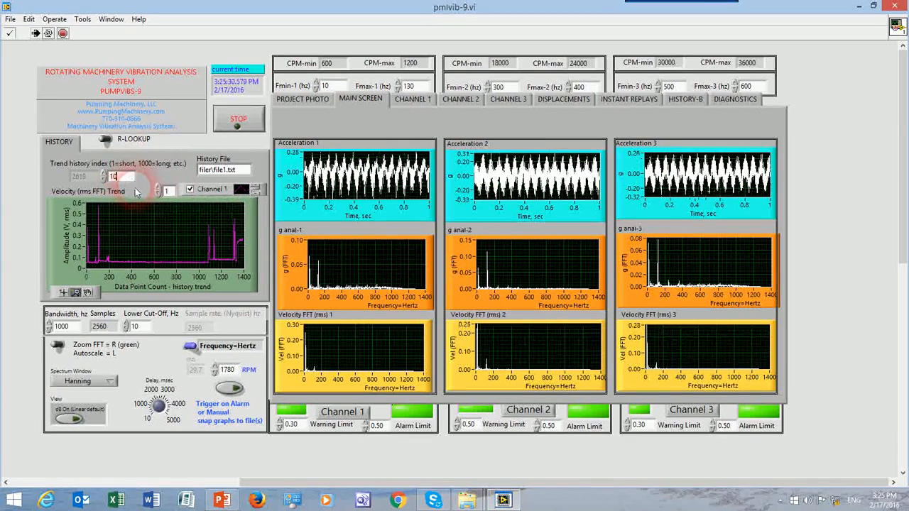
type("0")
key("BackSpace")
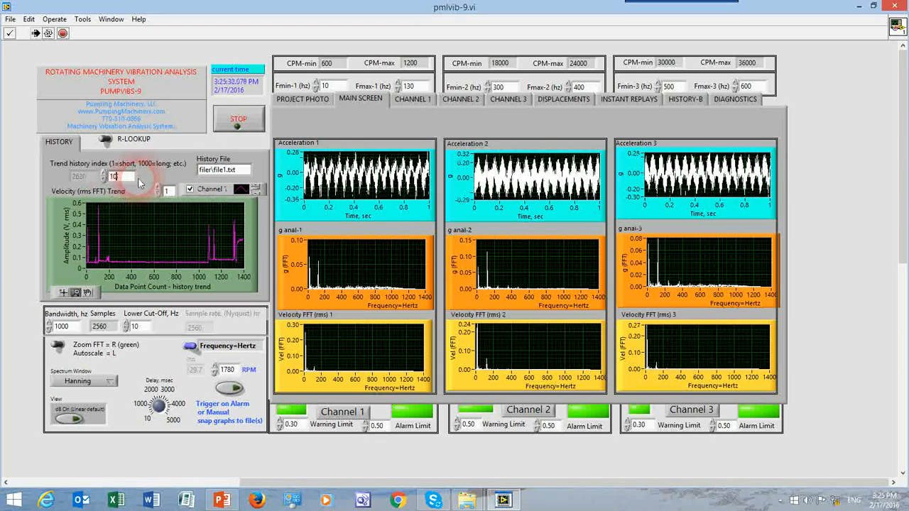
left_click(41, 197)
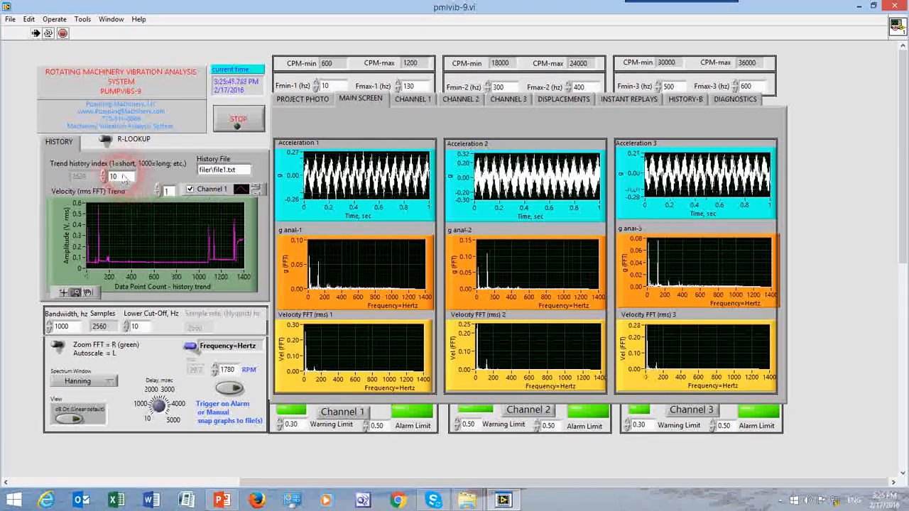
- Zoom the large velocity trend in on the spikes between data points 1068 and 1137, and restore its full range
mouse_move(162, 248)
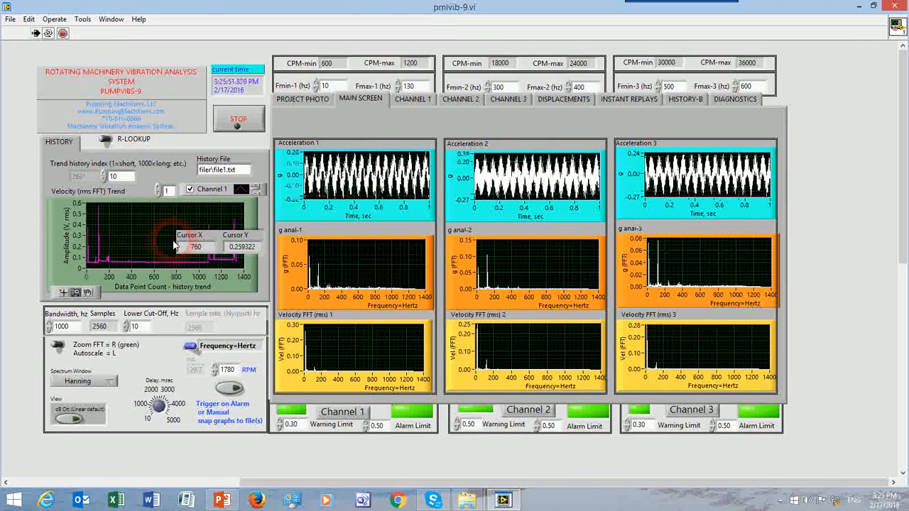
left_click(684, 100)
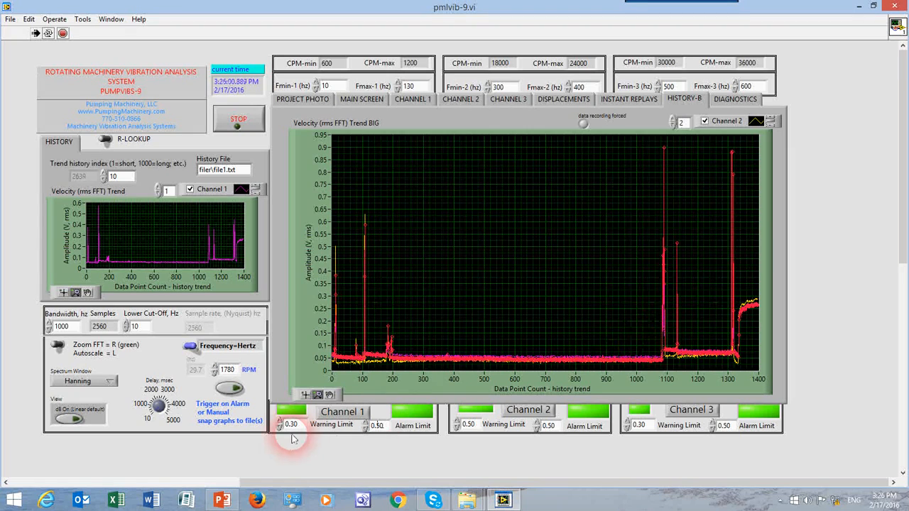
left_click(318, 395)
left_click(354, 405)
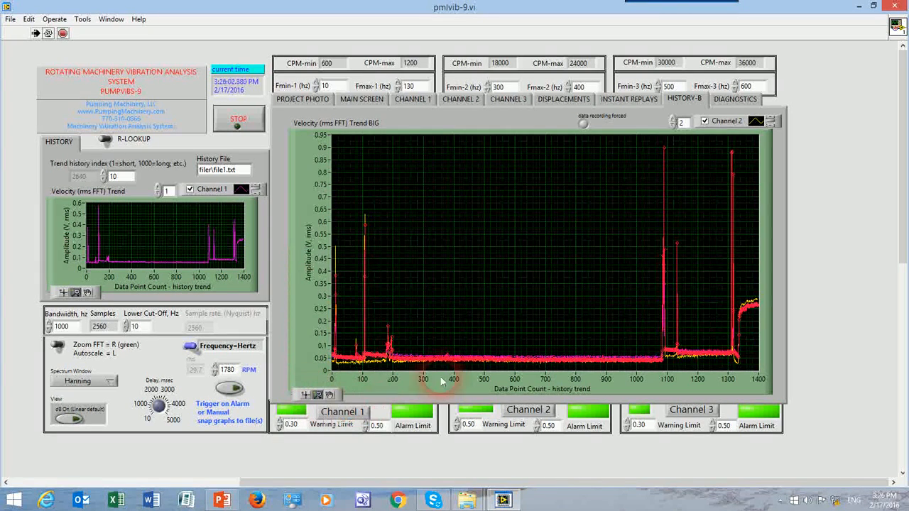
left_click_drag(633, 324, 670, 330)
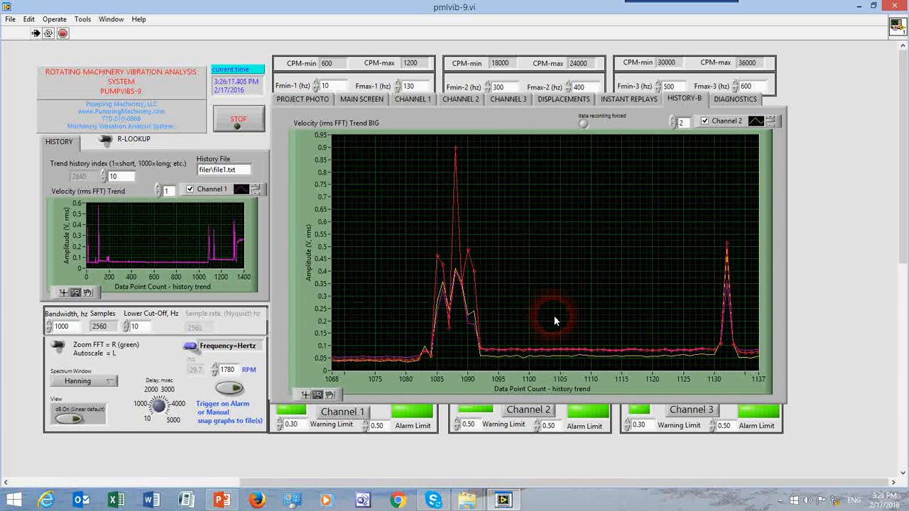
left_click(432, 379)
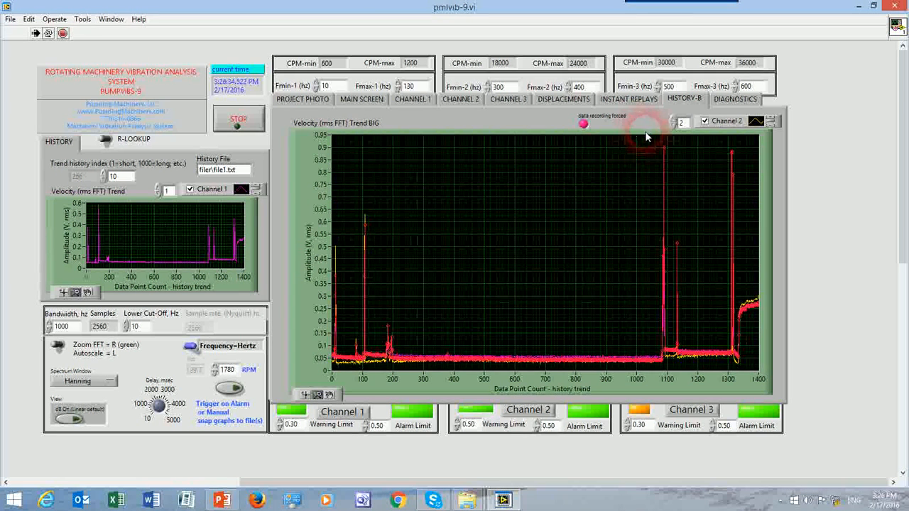
- Set the trend history index to 1 and enable the instant replay display for V1(t)
left_click(628, 100)
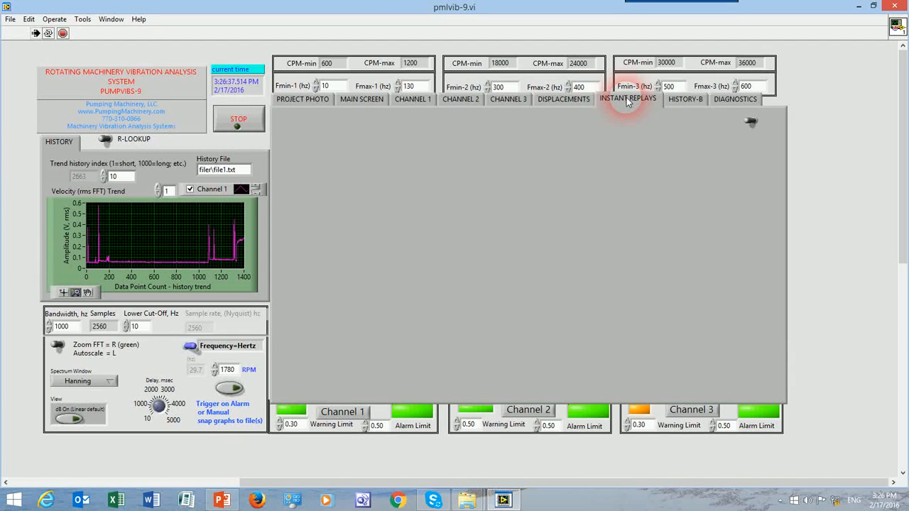
double_click(120, 176)
key("BackSpace")
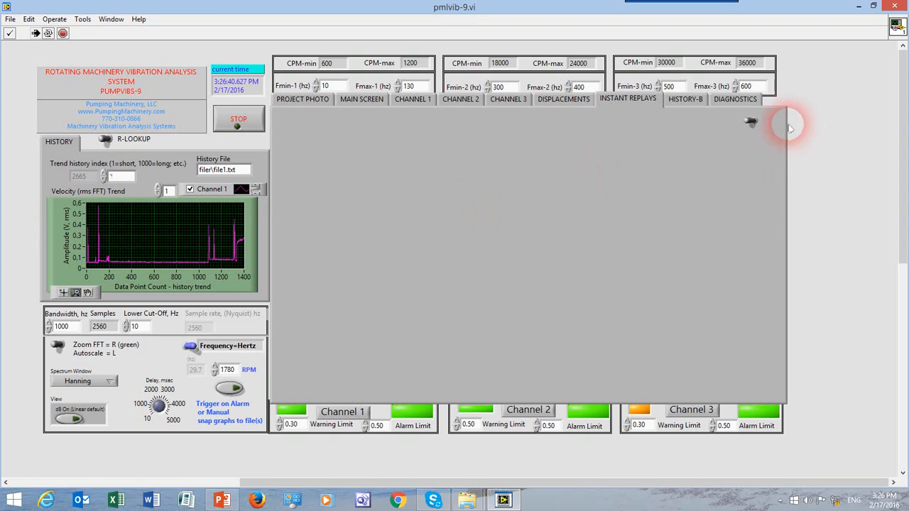
left_click(752, 123)
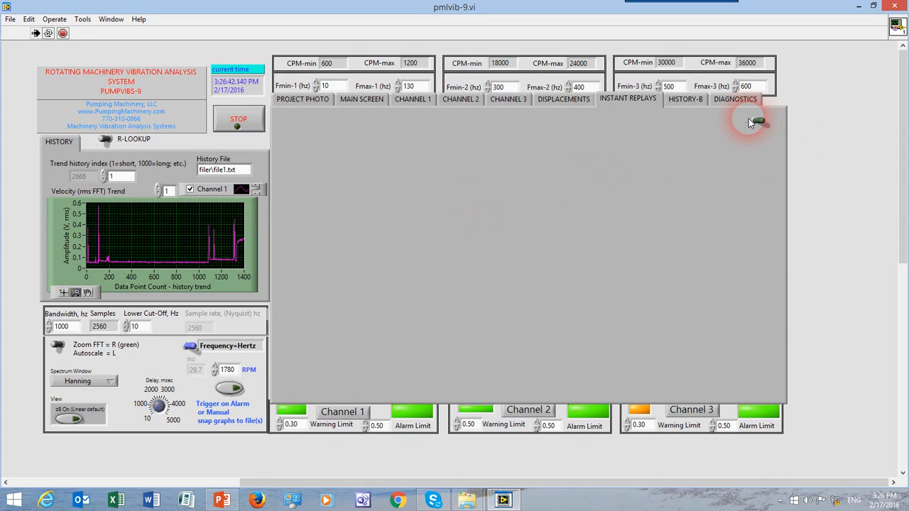
left_click(517, 242)
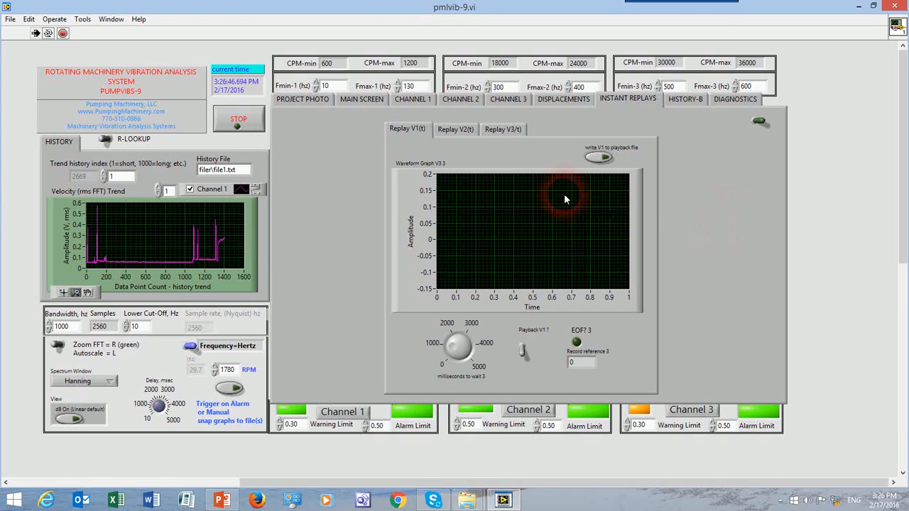
left_click(417, 132)
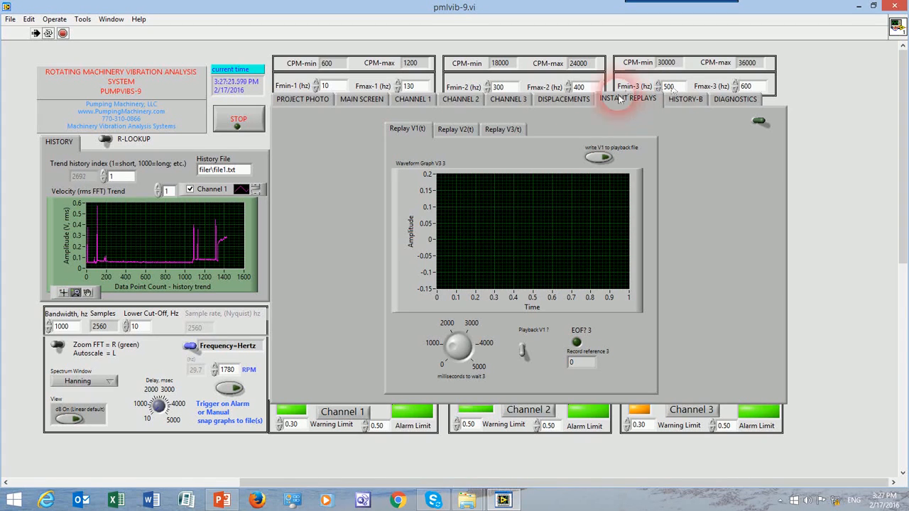
- Record the Channel 1 velocity signal V1 to its playback file, and stop the recording
left_click(598, 158)
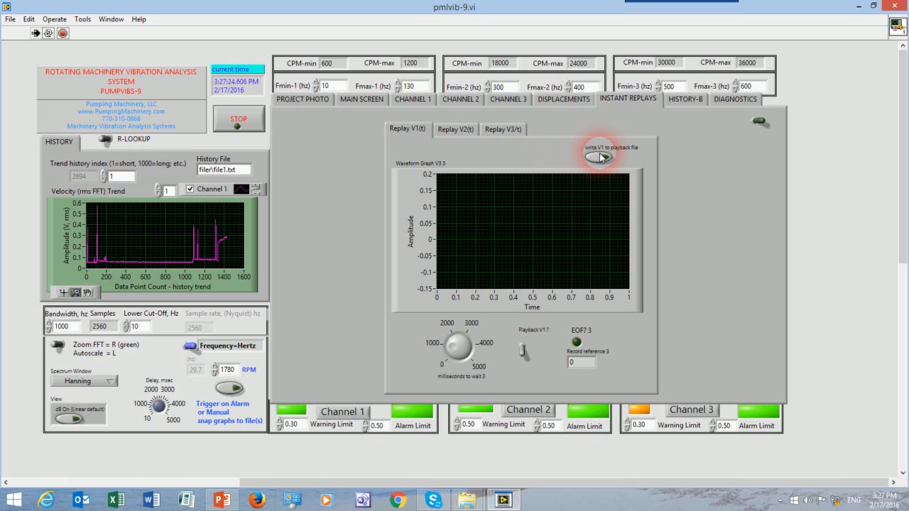
left_click(593, 156)
left_click(600, 152)
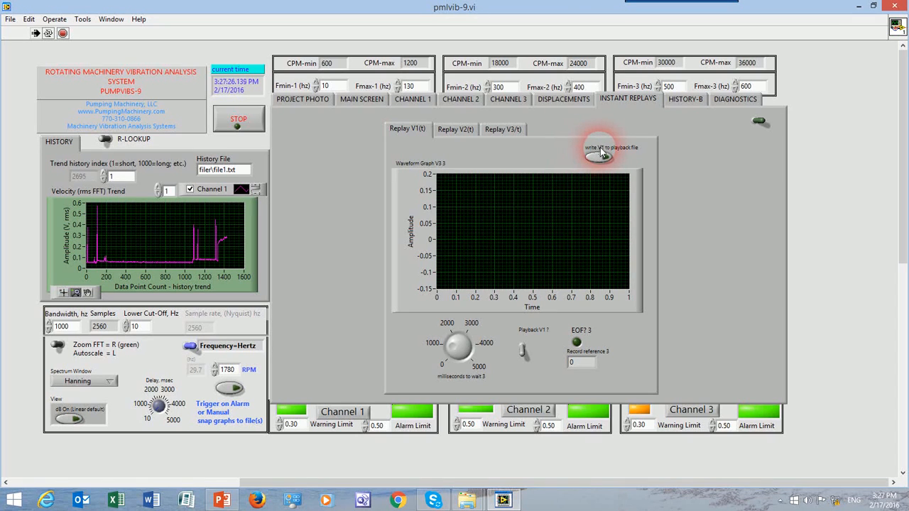
left_click(602, 159)
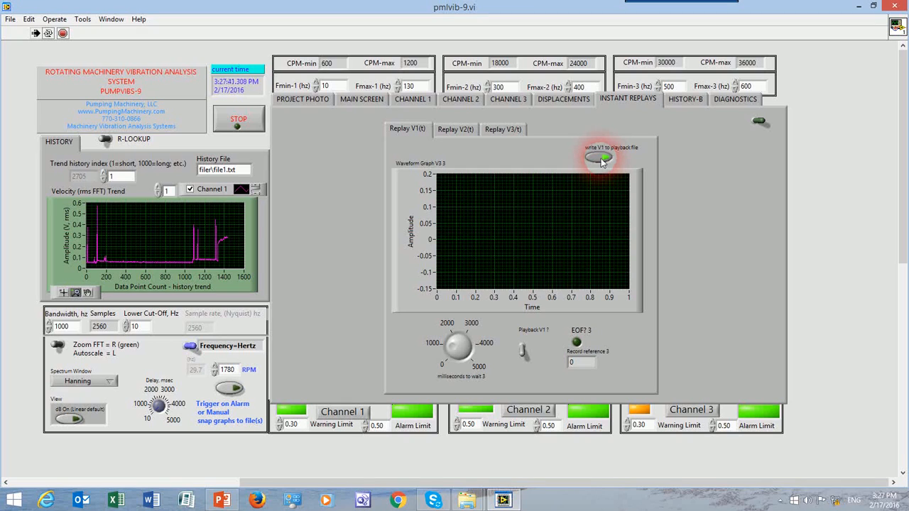
- Play back the recorded V1 waveform and adjust the wait time between its playback records
left_click(522, 348)
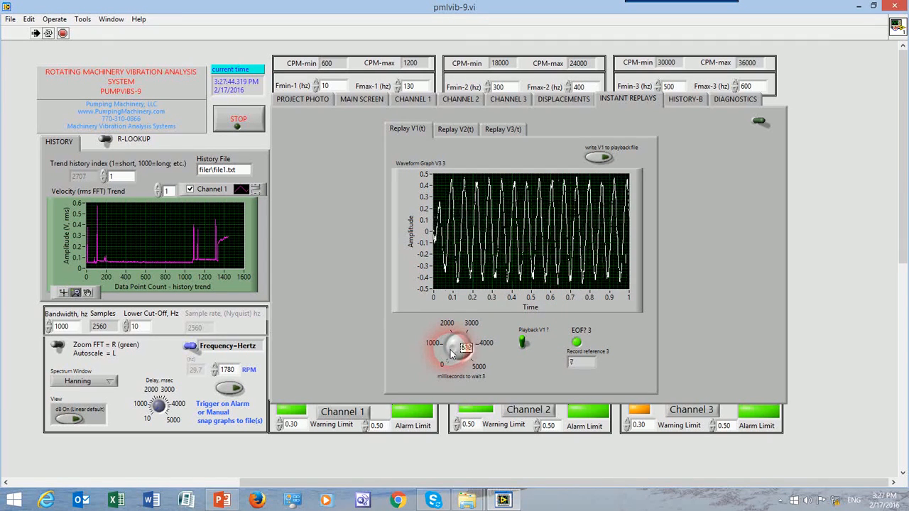
left_click_drag(450, 346, 451, 352)
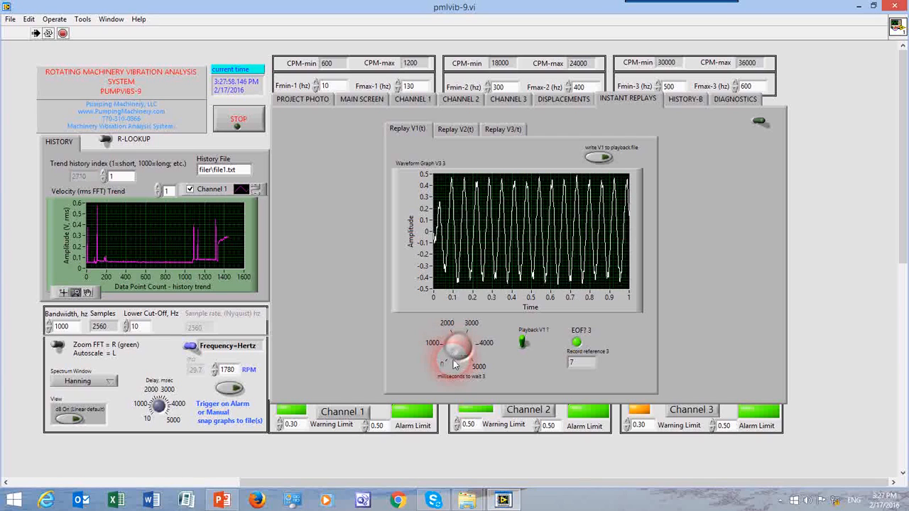
left_click(521, 344)
left_click(446, 350)
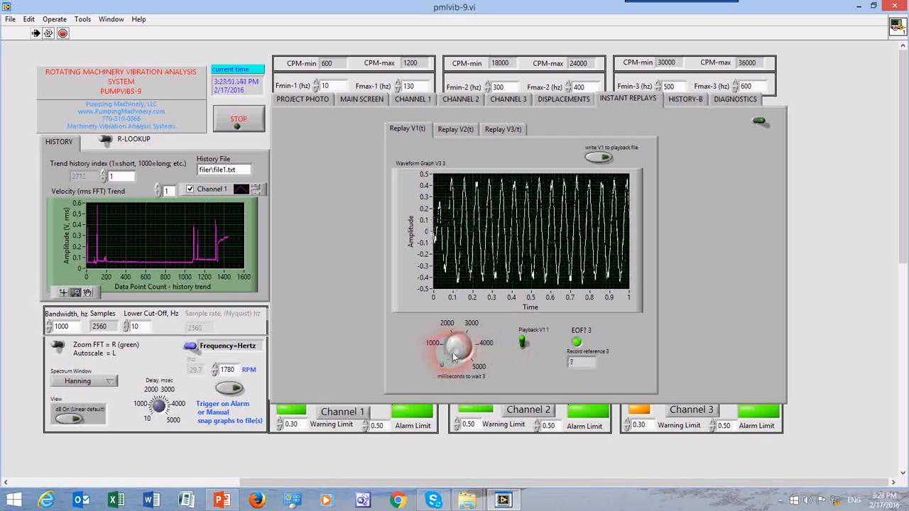
left_click(523, 359)
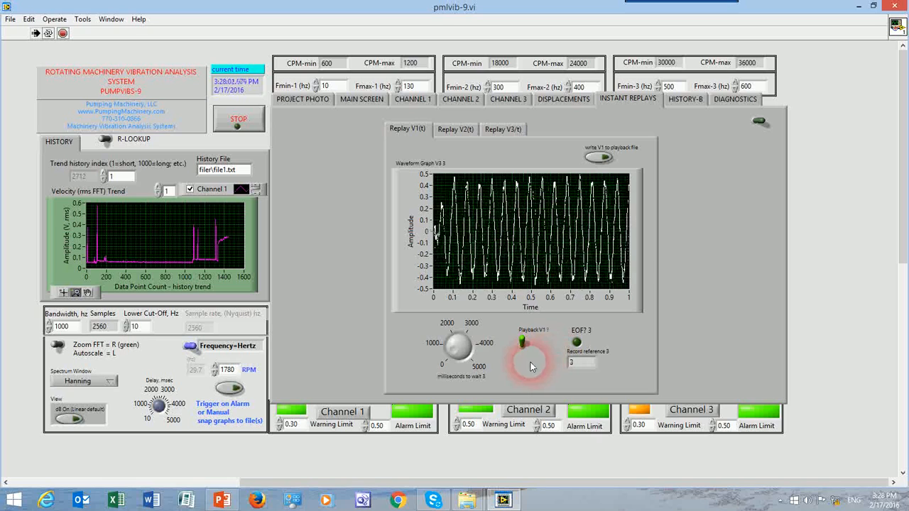
left_click(538, 335)
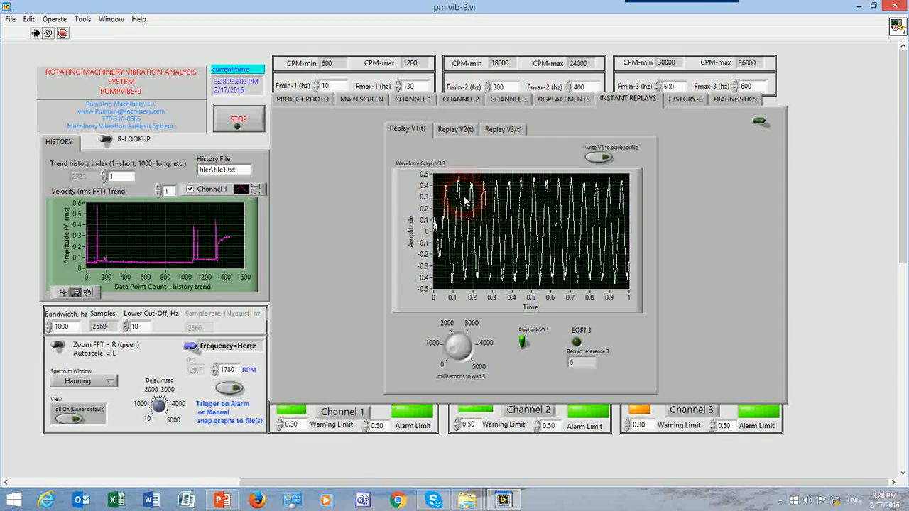
- Record the V2 velocity signal to its playback file and play back the recorded waveform
left_click(460, 129)
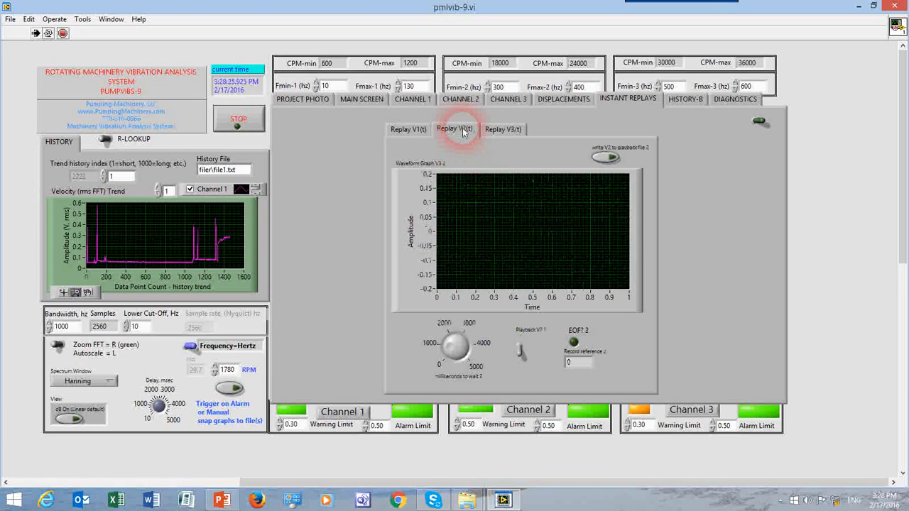
left_click(521, 361)
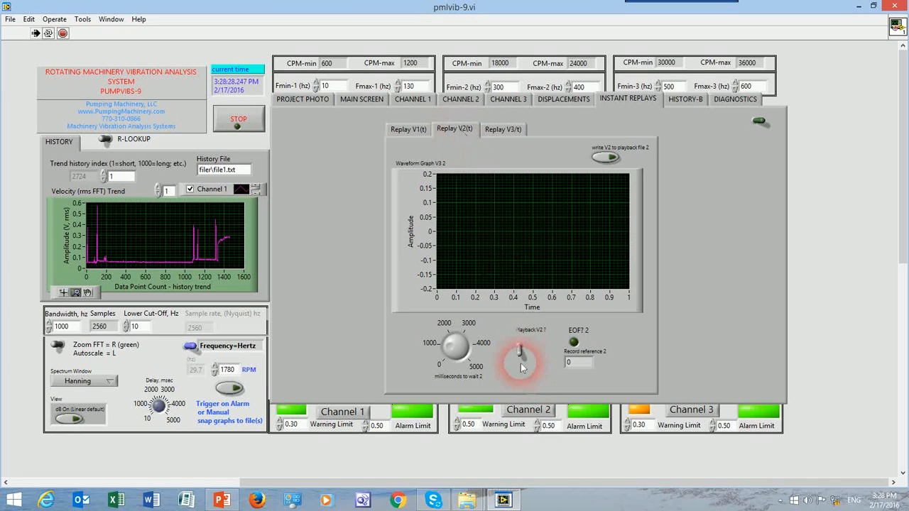
left_click(605, 156)
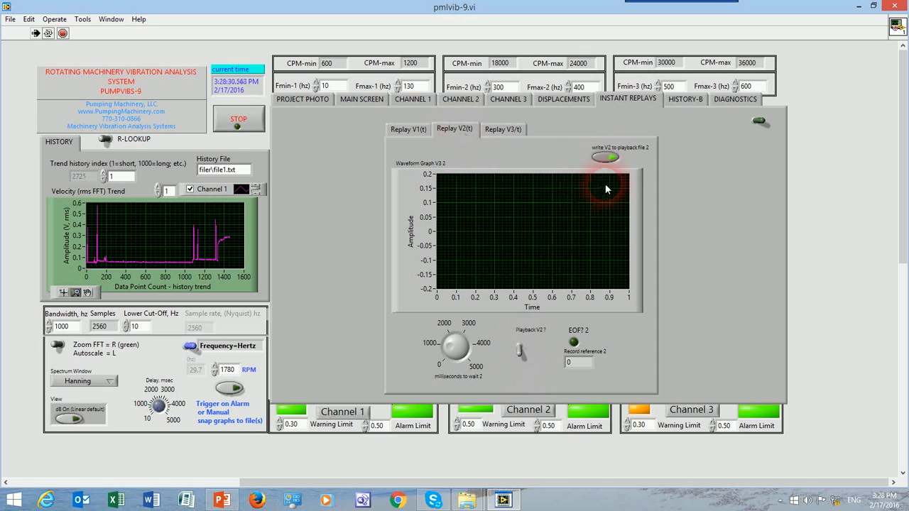
left_click(612, 159)
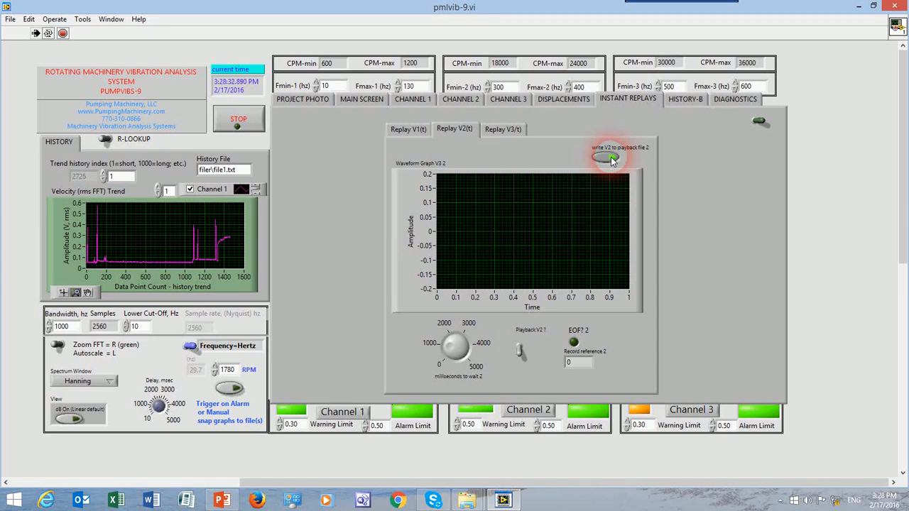
left_click(609, 157)
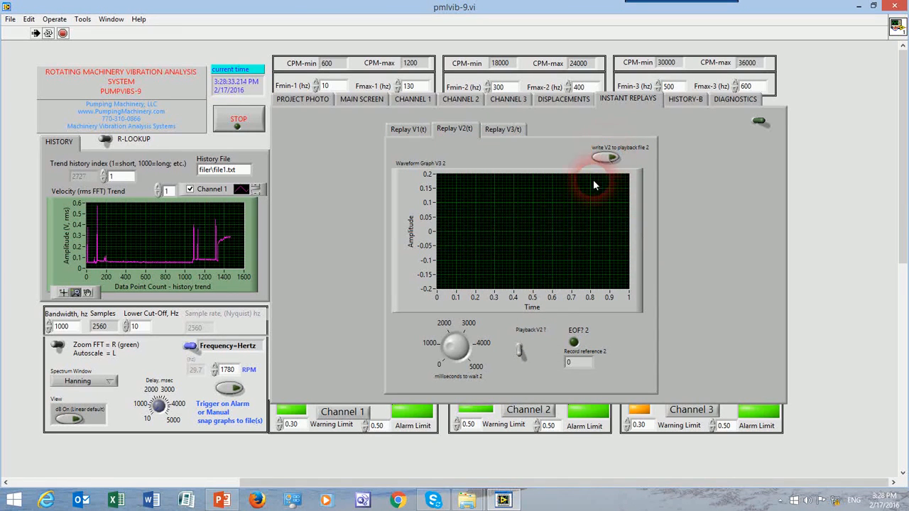
left_click(519, 348)
left_click(448, 345)
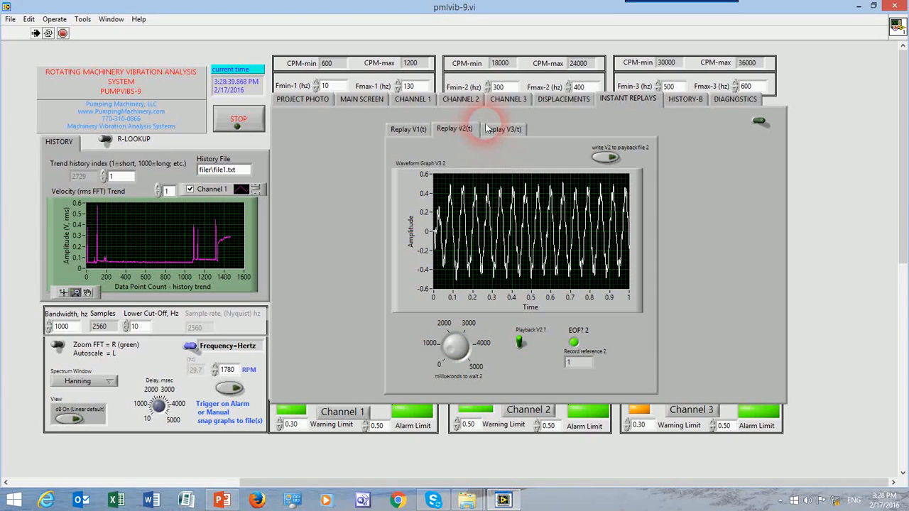
- View the large velocity trend, open the pump health diagnostics and set the machine's RPM setting to 960
left_click(685, 100)
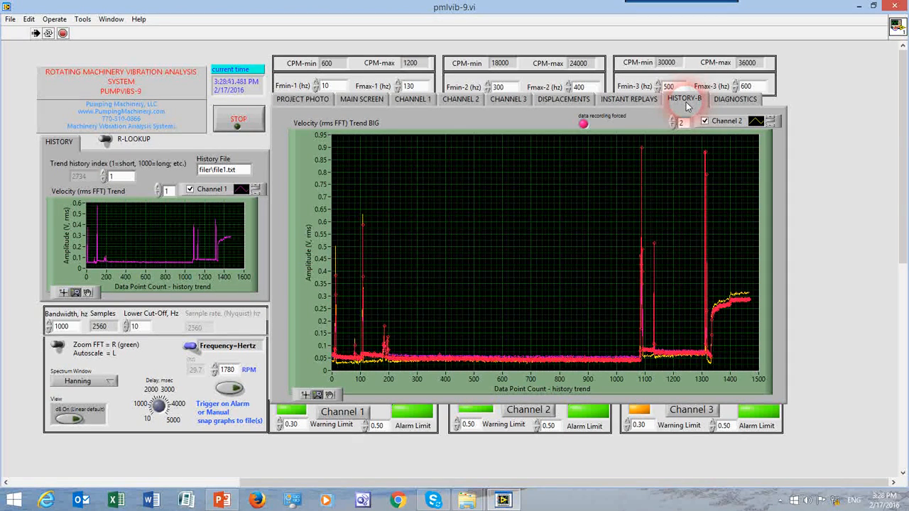
left_click(734, 99)
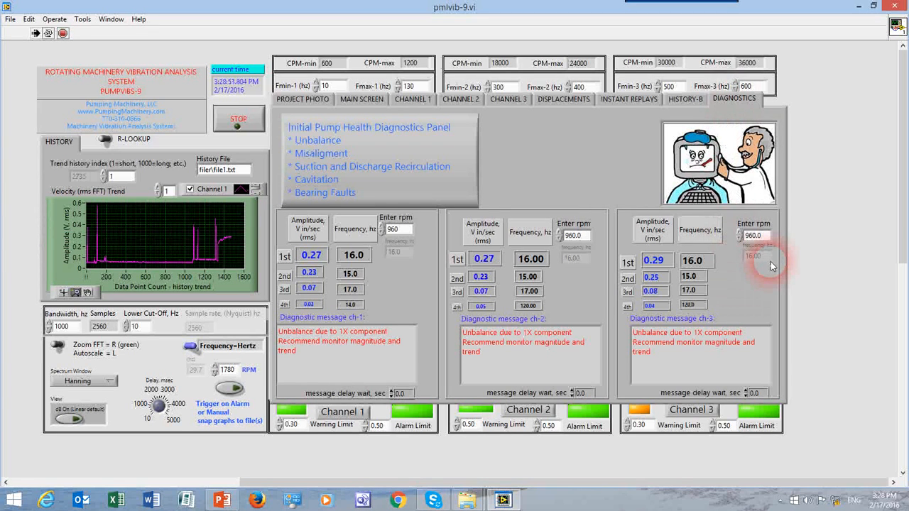
left_click(395, 230)
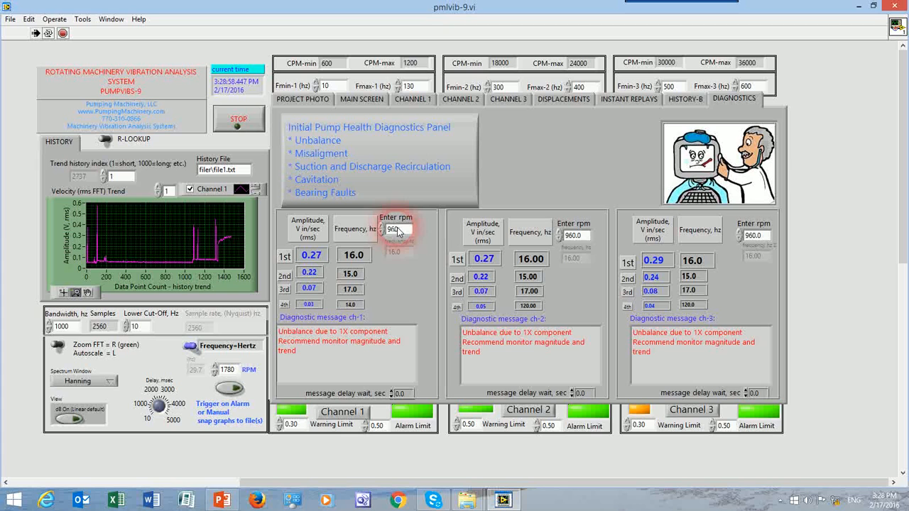
double_click(235, 370)
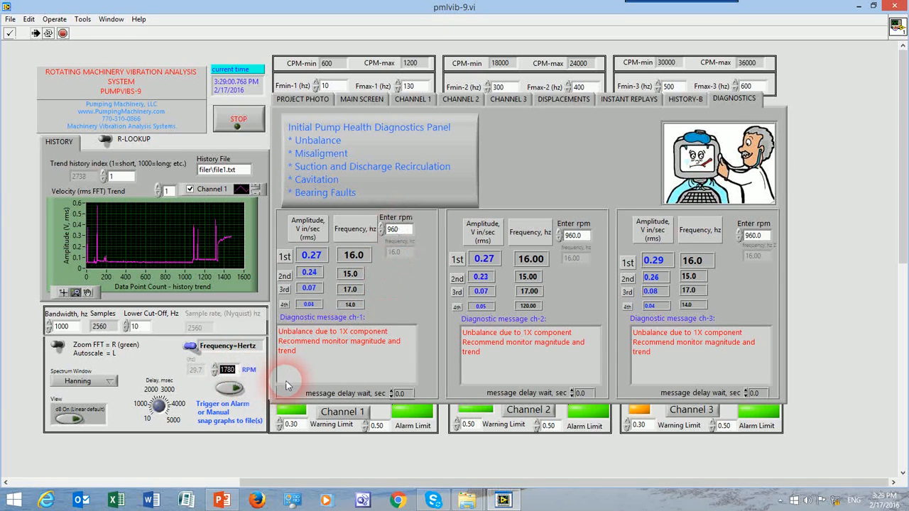
type("960")
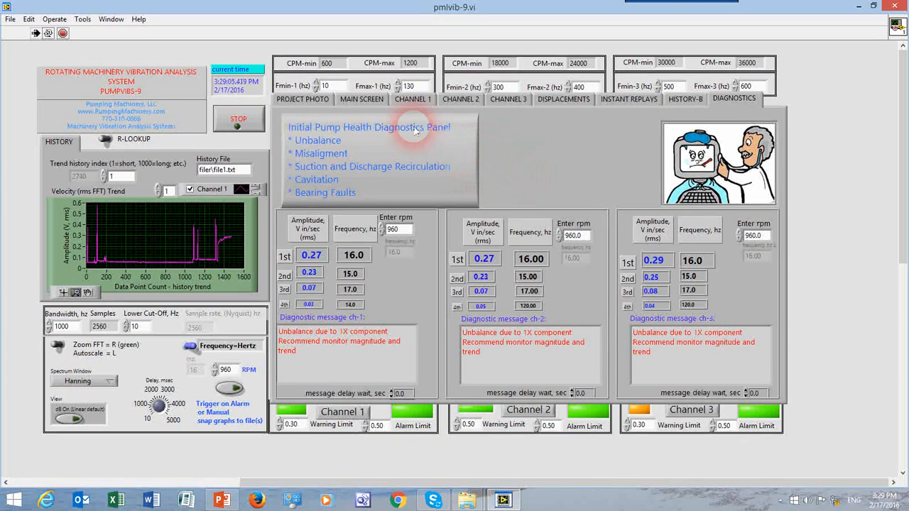
- Check the main screen graphs of all three channels and return to the diagnostics to compare the peak amplitudes and frequencies
left_click(362, 98)
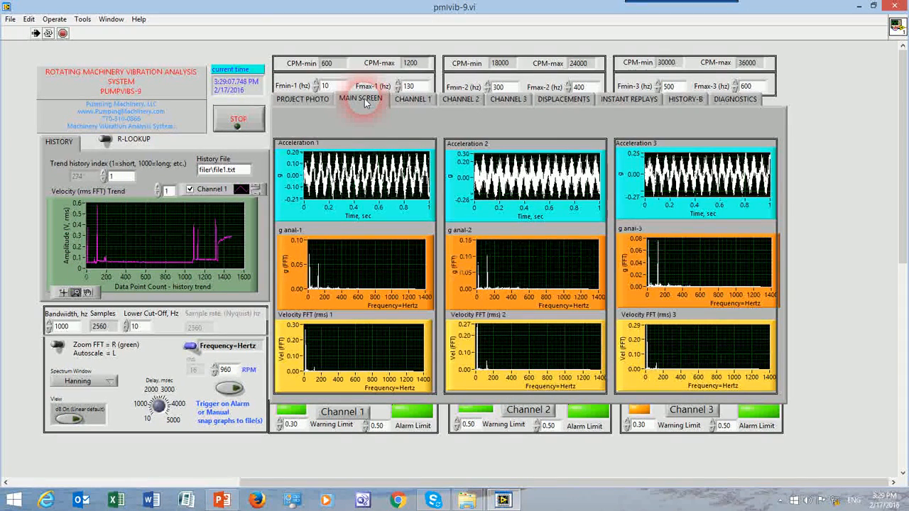
left_click(735, 100)
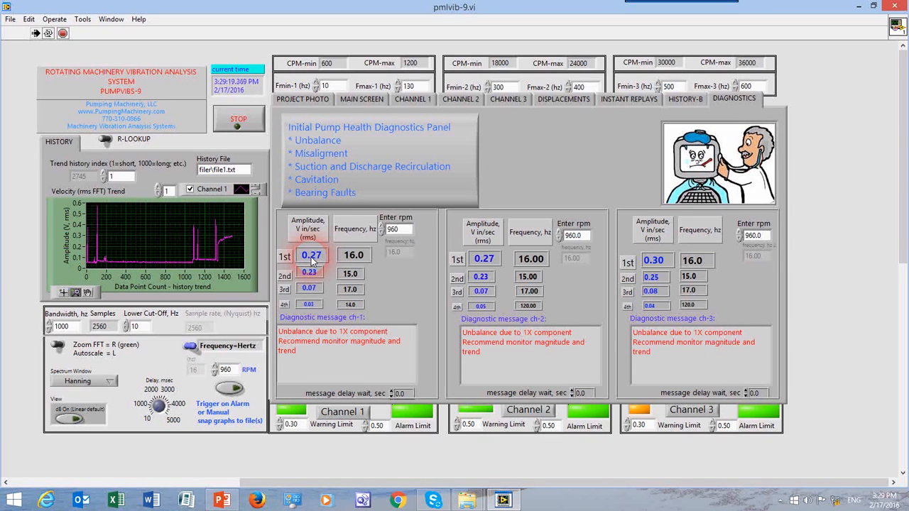
mouse_move(227, 257)
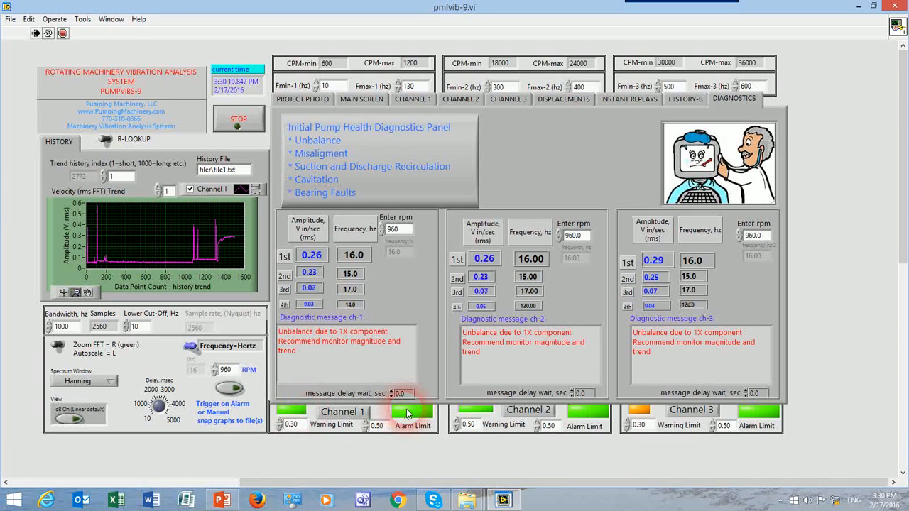
- Lower the Channel 1 warning limit to 0.15
left_click(280, 428)
left_click(280, 428)
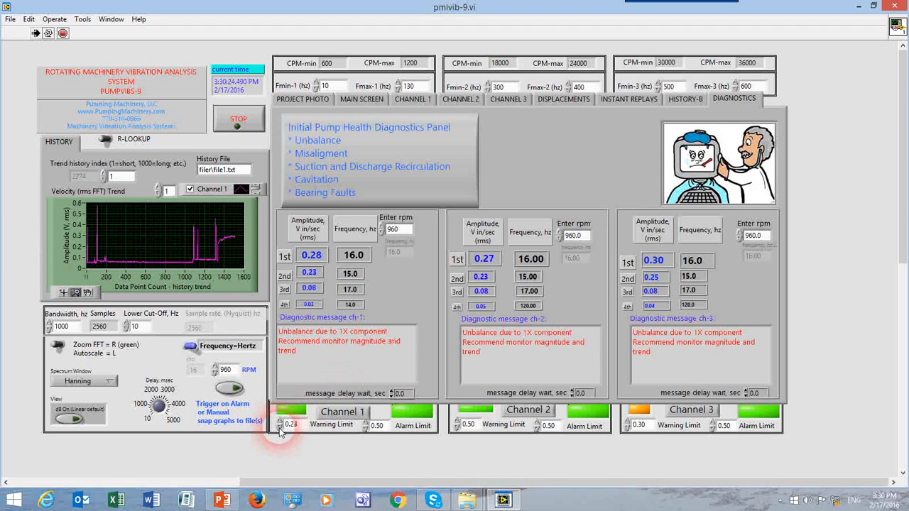
left_click(280, 428)
left_click(280, 428)
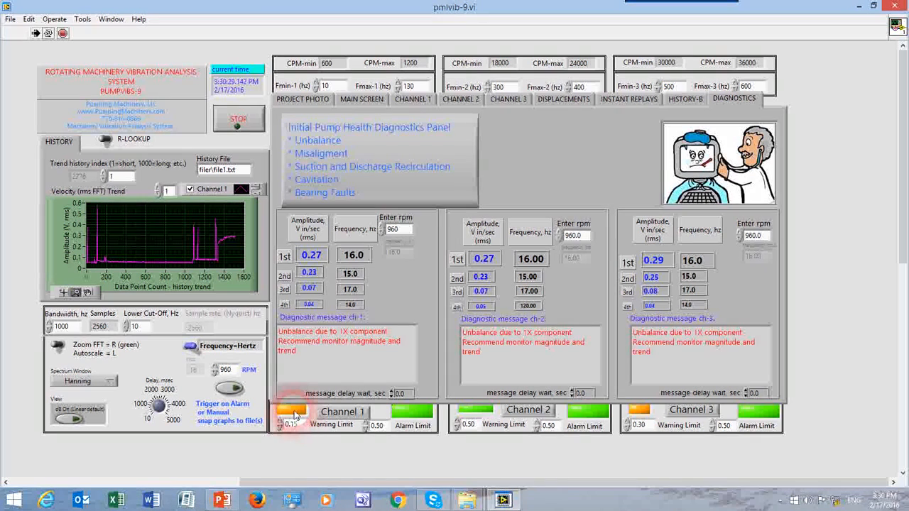
- Lower the Channel 1 alarm limit to 0.18 and raise the Channel 3 warning limit to 0.48
left_click(364, 429)
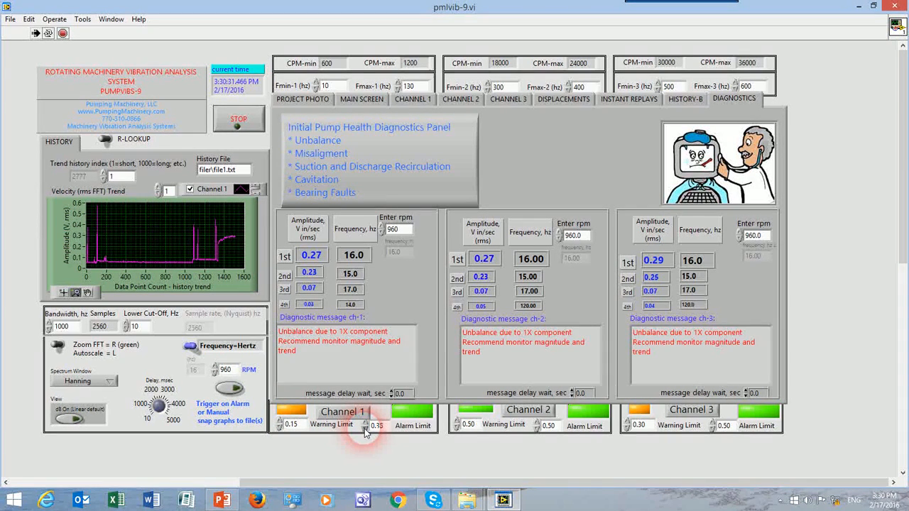
left_click(364, 429)
left_click(365, 428)
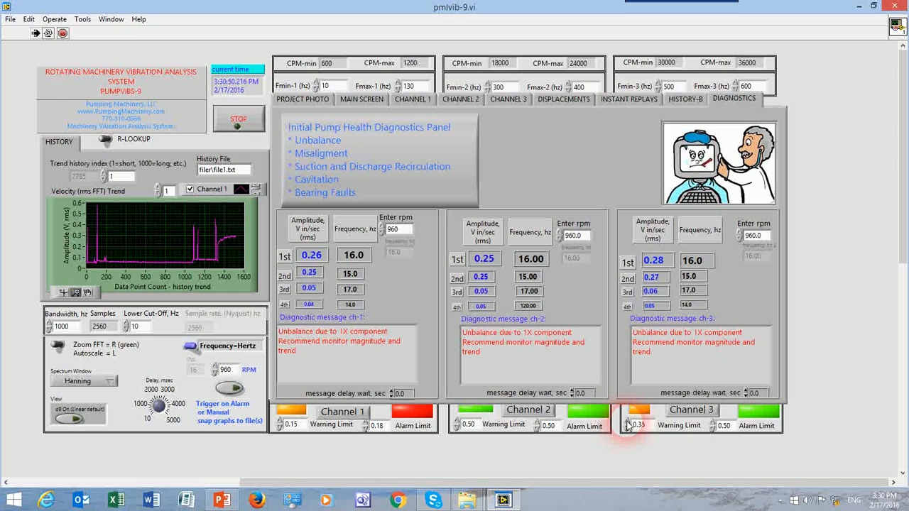
left_click(628, 422)
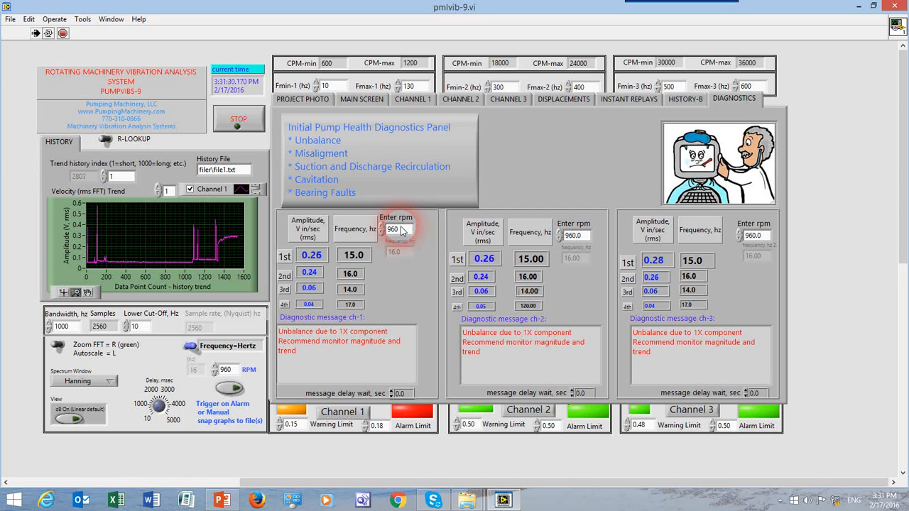
- Set the Channel 1 diagnostic rpm to 480 and view the Channel 1 acceleration, velocity and FFT graphs
left_click_drag(401, 229, 390, 230)
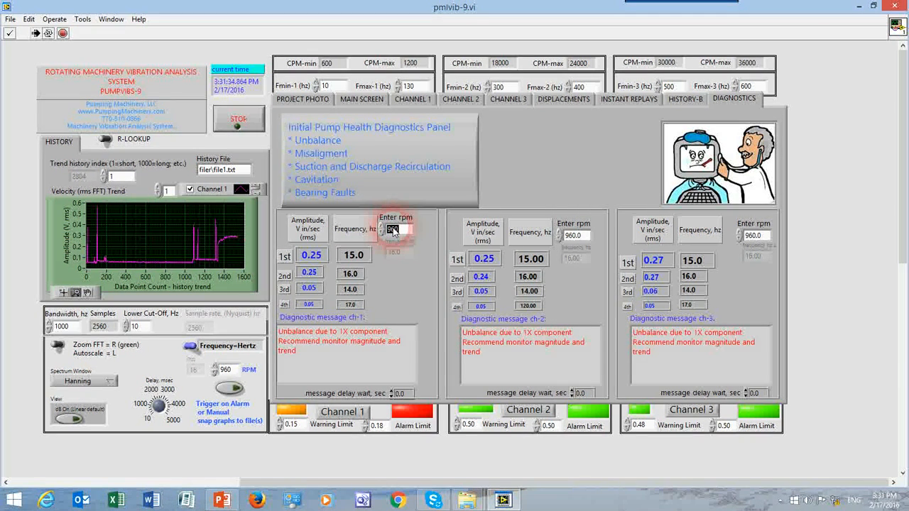
type("45")
left_click(404, 294)
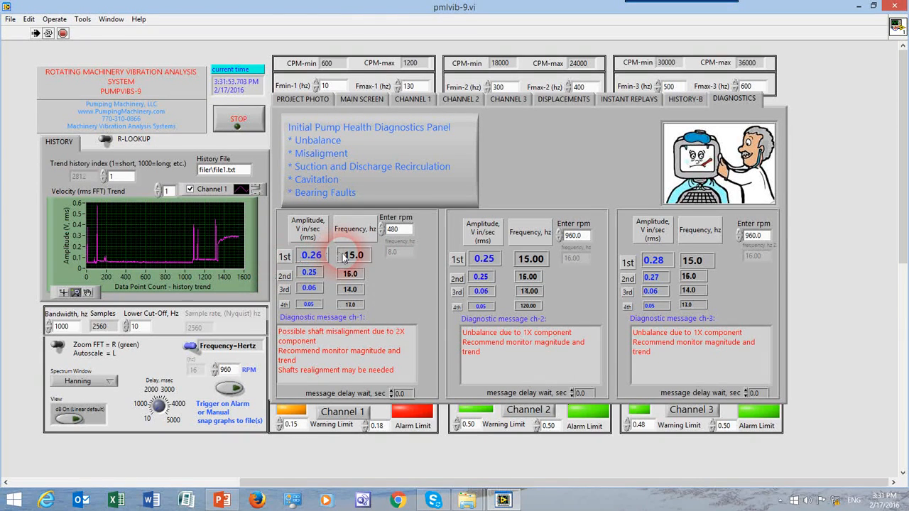
left_click(417, 101)
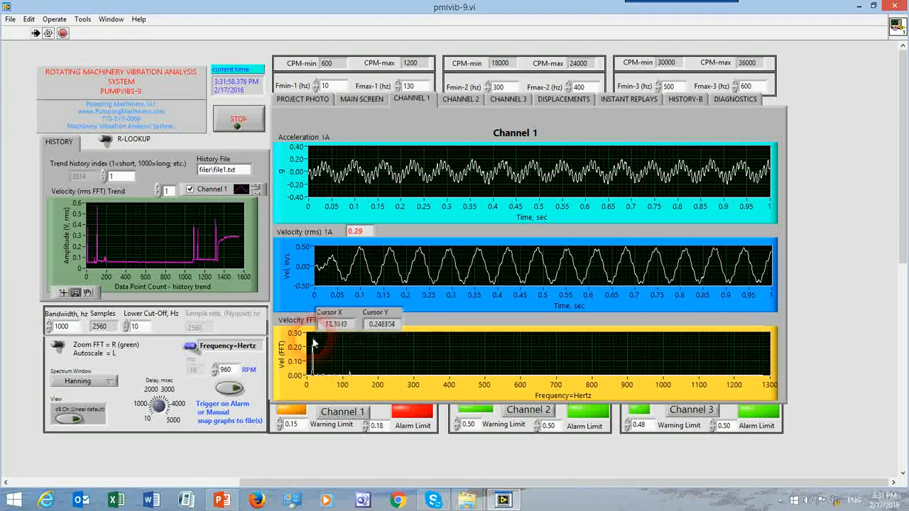
- Review the pump health diagnostic messages, and compare the acceleration and FFT graphs of all three channels with the velocity trend
left_click(735, 99)
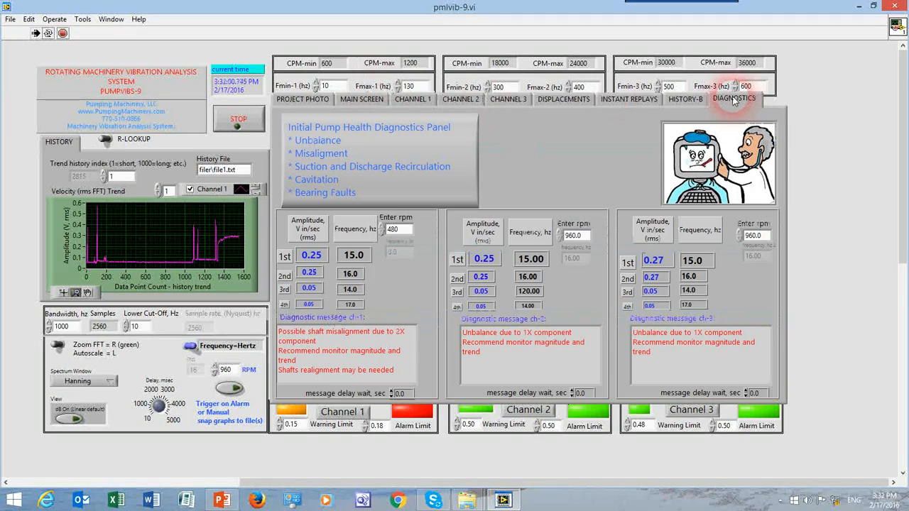
left_click(396, 229)
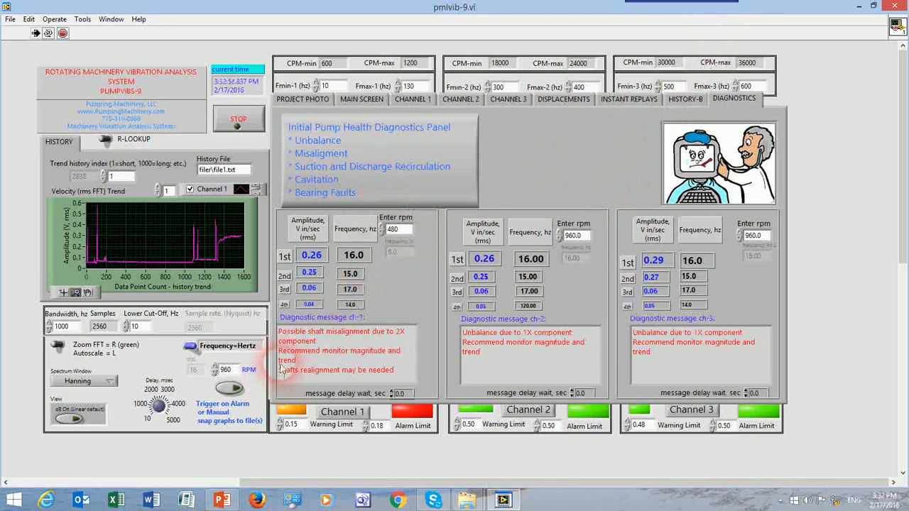
left_click(362, 99)
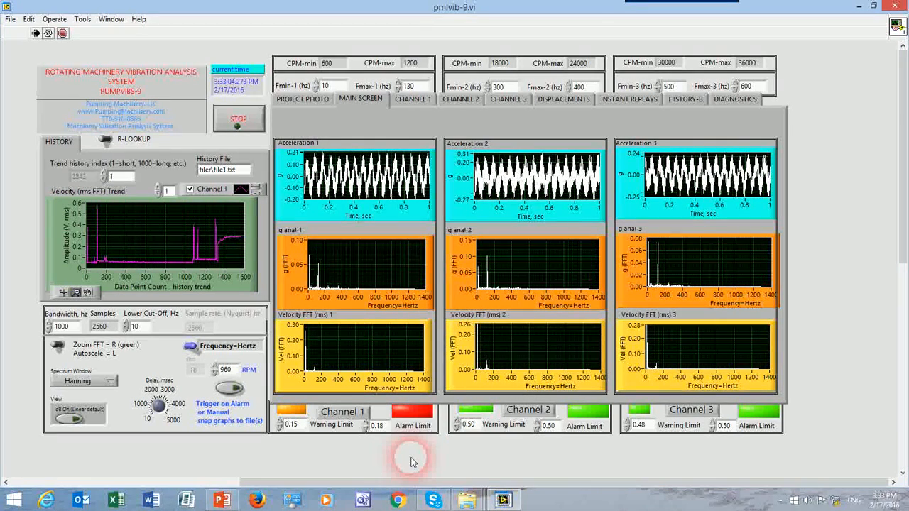
mouse_move(240, 238)
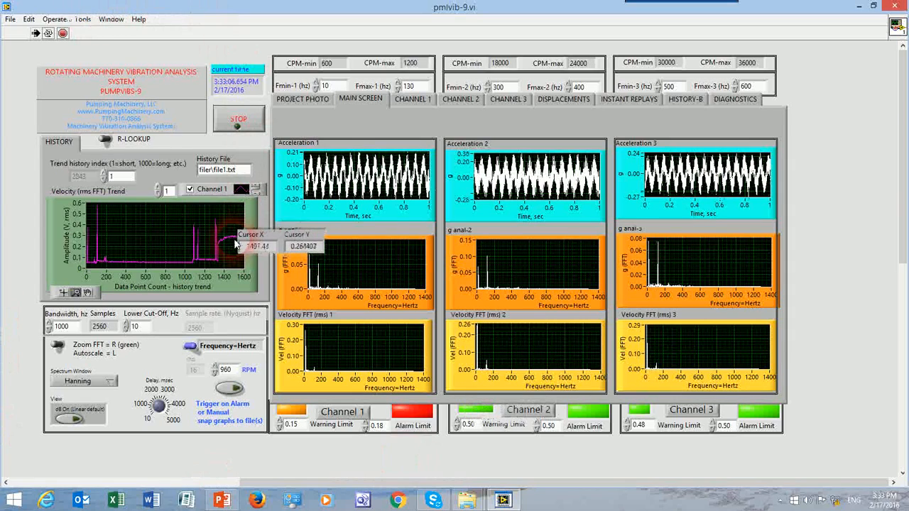
mouse_move(479, 284)
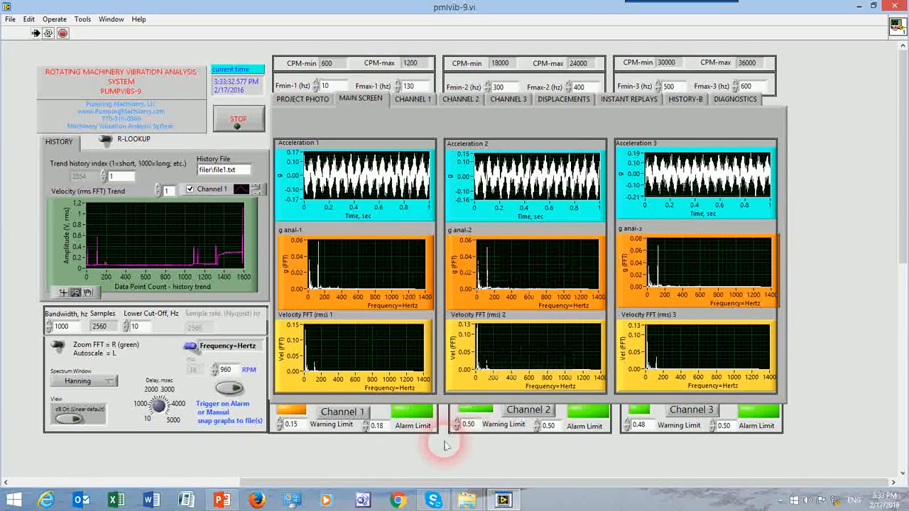
- Examine the latest velocity spikes in the large history trend by zooming horizontally to about data points 1520 to 1600, and return to the full trend
left_click(682, 99)
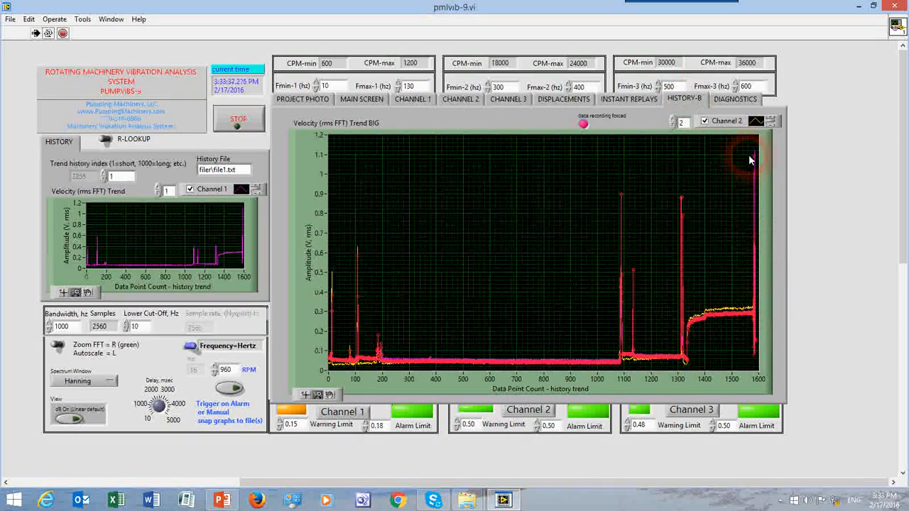
left_click(317, 395)
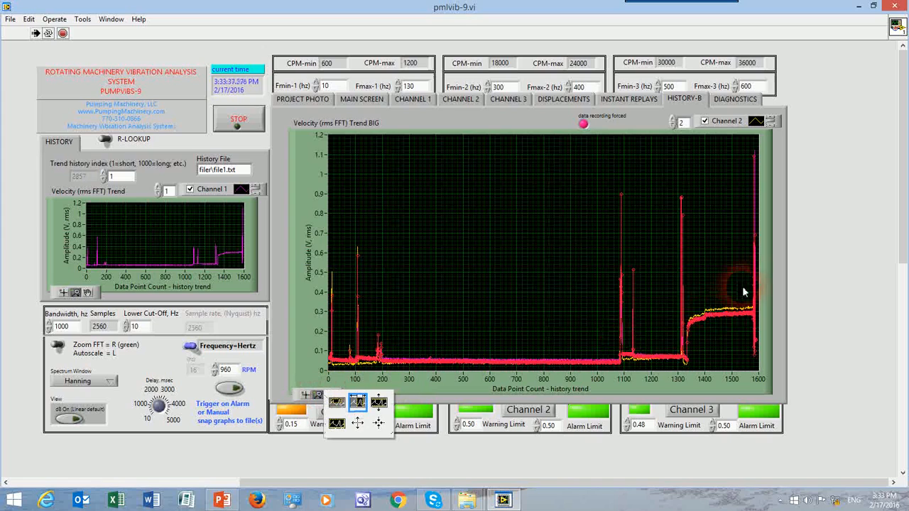
left_click(744, 291)
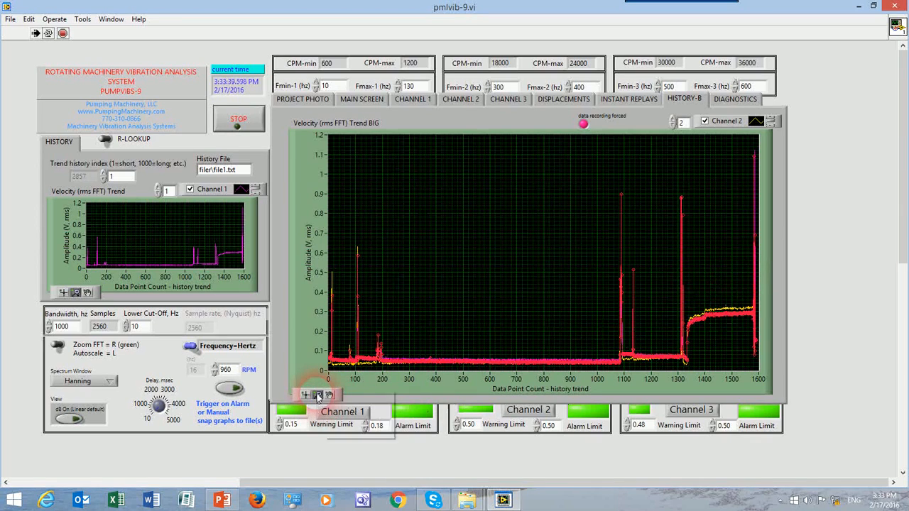
left_click(318, 394)
left_click(339, 406)
left_click_drag(735, 291, 759, 290)
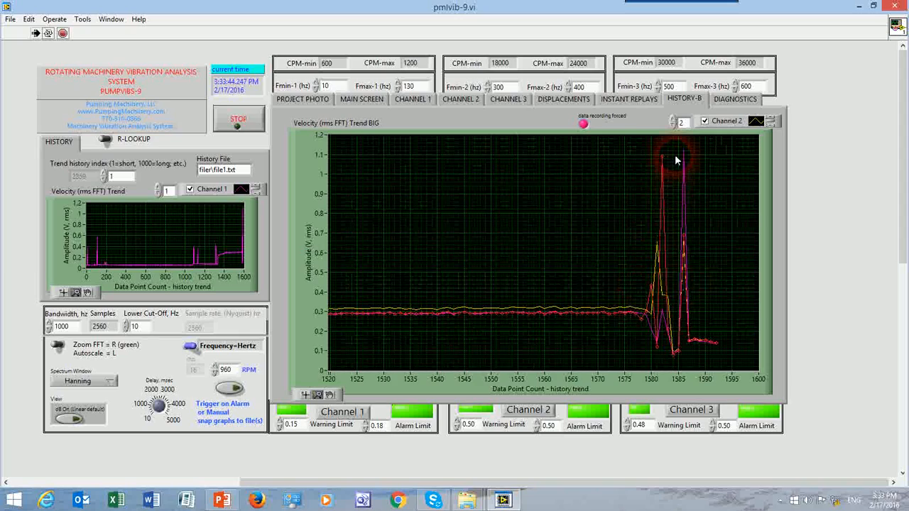
left_click_drag(729, 267, 763, 268)
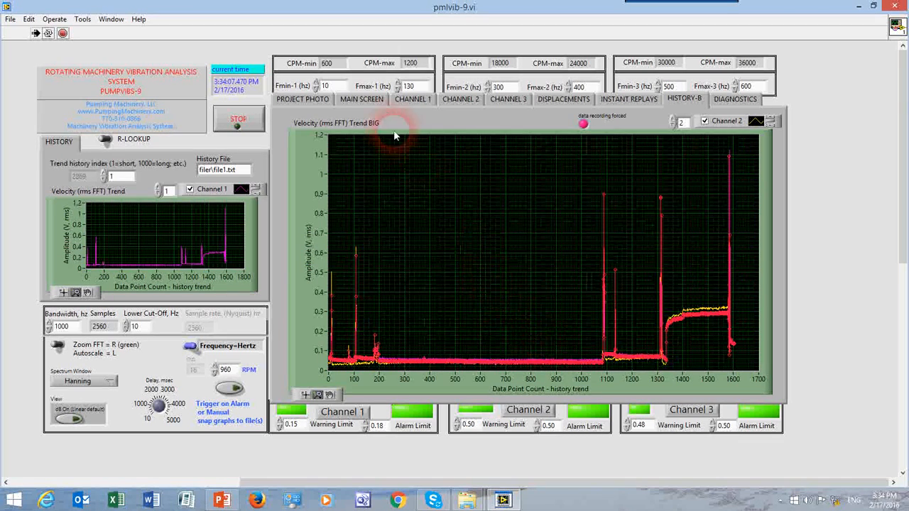
- Examine the main screen graphs of all three channels together with the update delay and manual snapshot trigger controls
left_click(359, 100)
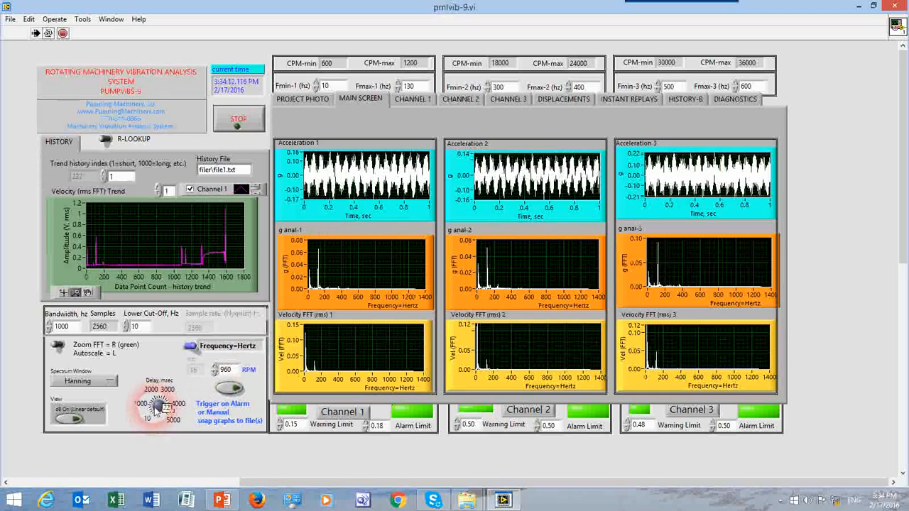
mouse_move(153, 414)
left_mouse_down()
mouse_move(154, 397)
mouse_move(158, 406)
left_mouse_up()
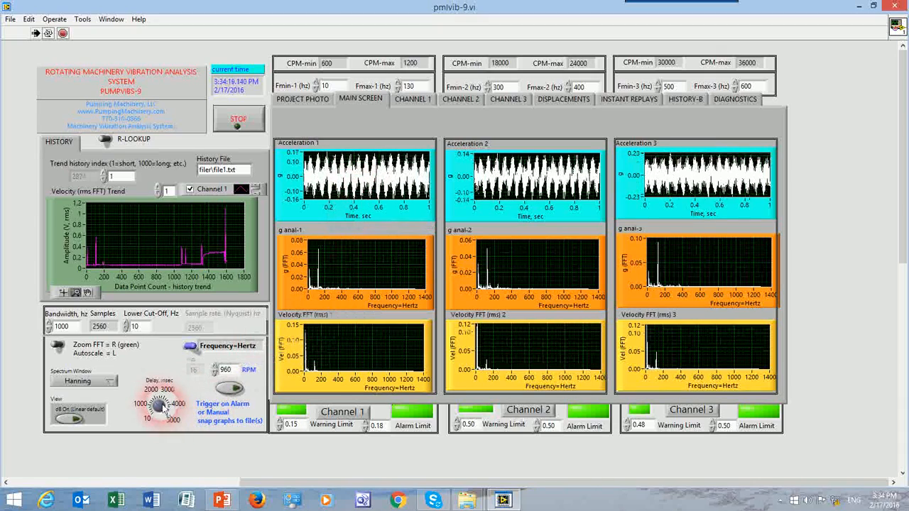
left_click(401, 181)
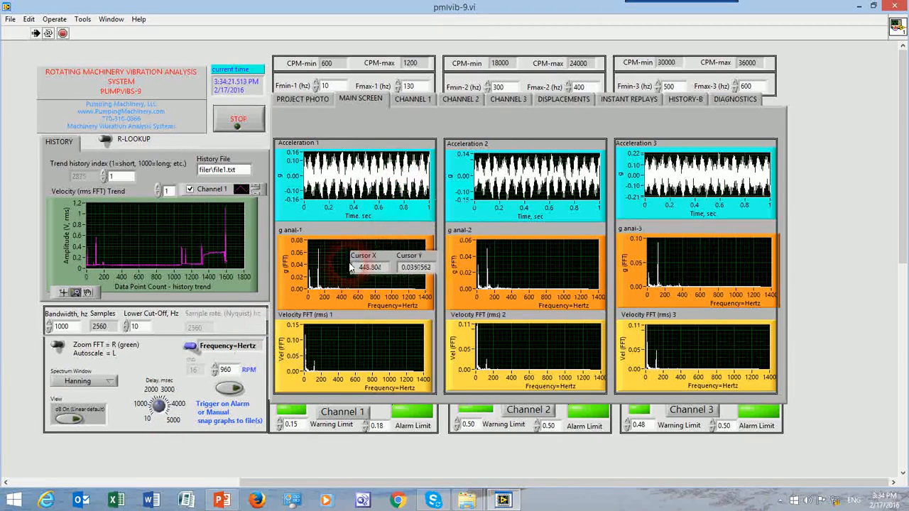
left_click(899, 185)
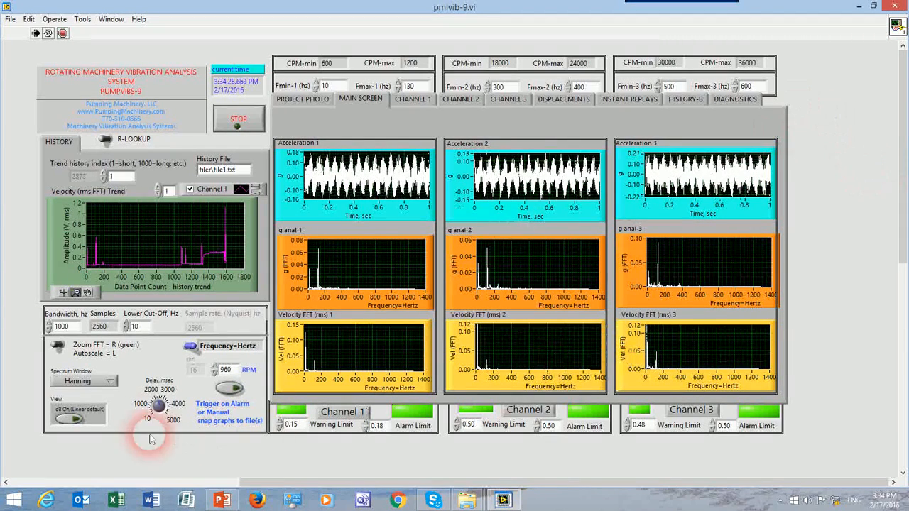
mouse_move(159, 406)
left_mouse_down()
mouse_move(157, 419)
mouse_move(150, 403)
left_mouse_up()
left_click(355, 273)
left_click(229, 389)
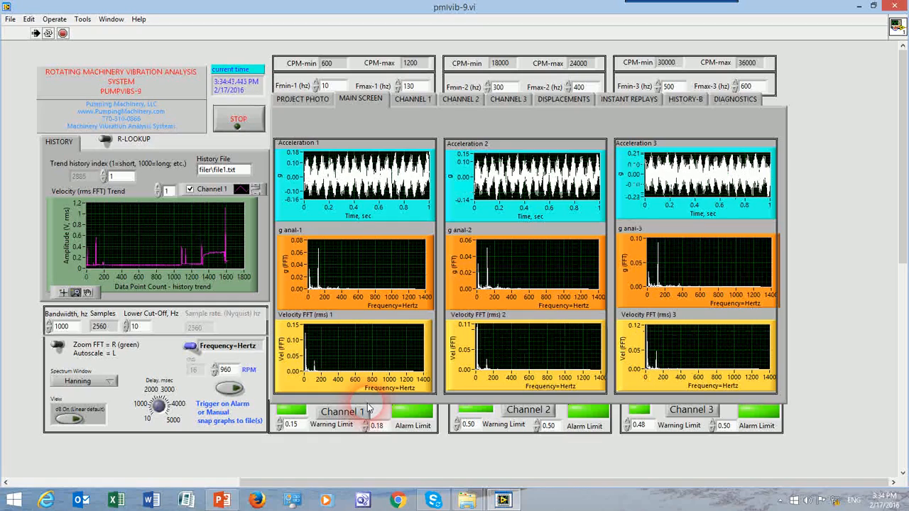
mouse_move(507, 392)
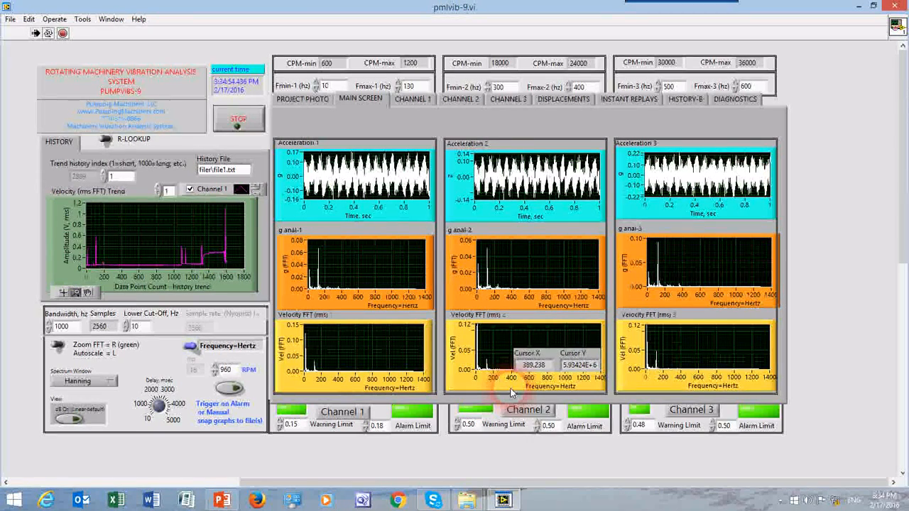
mouse_move(475, 283)
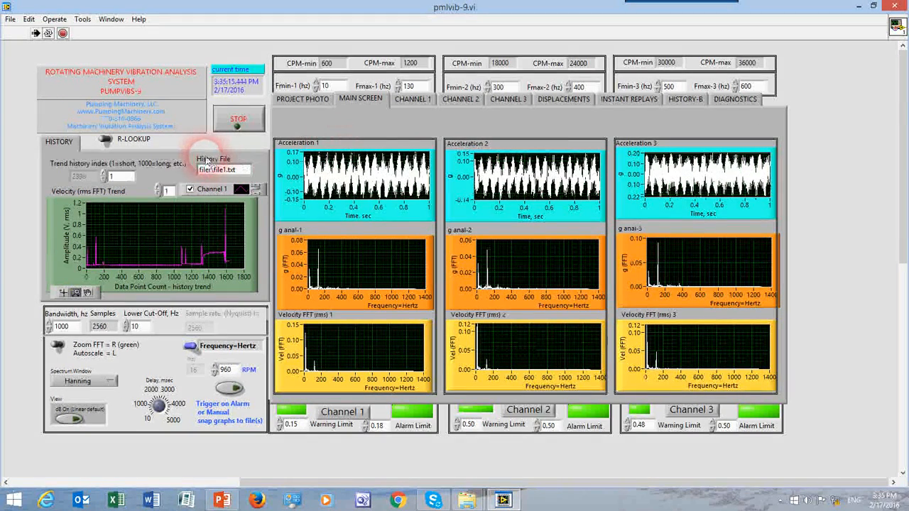
- Turn on R-LOOKUP and review the graph, history and picture file paths in the auxiliary panel notes
left_click(108, 141)
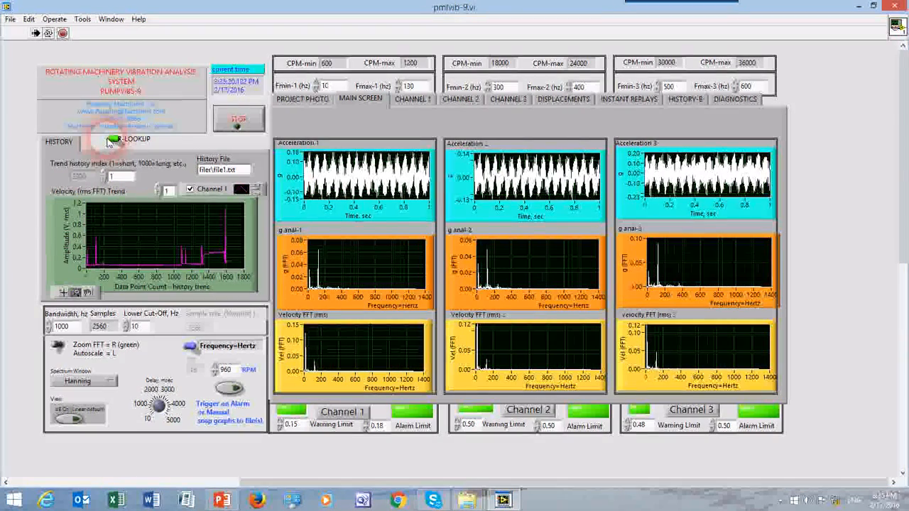
left_click_drag(902, 202, 897, 132)
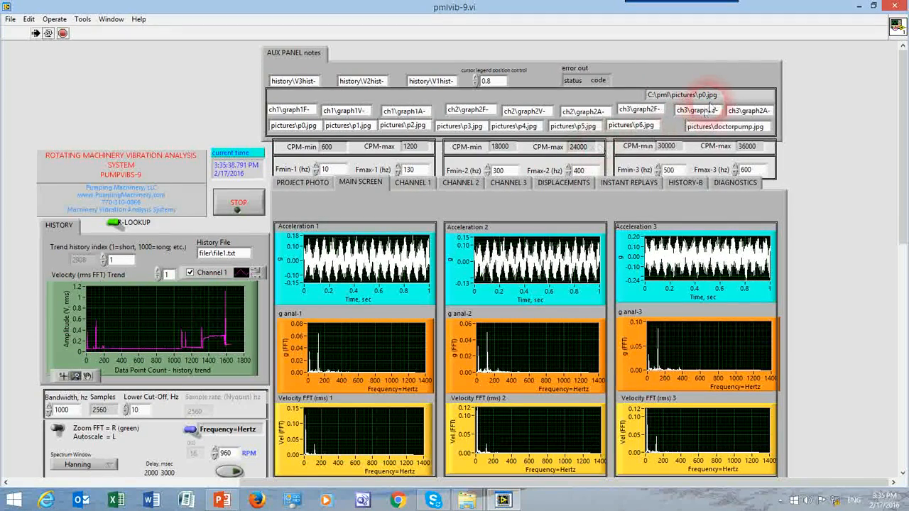
left_click_drag(903, 91, 904, 103)
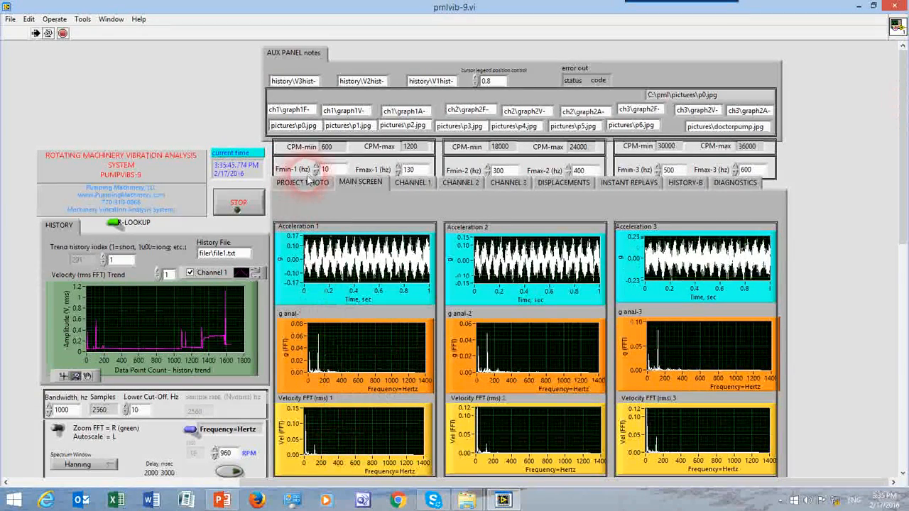
- Display the Compressor Project A photo and turn off R-LOOKUP to hide the auxiliary panel notes
left_click(304, 182)
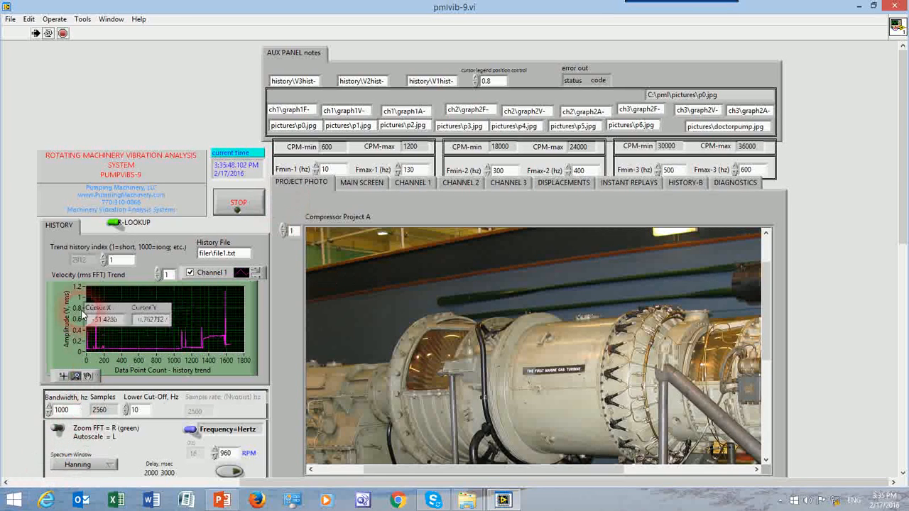
left_click(116, 225)
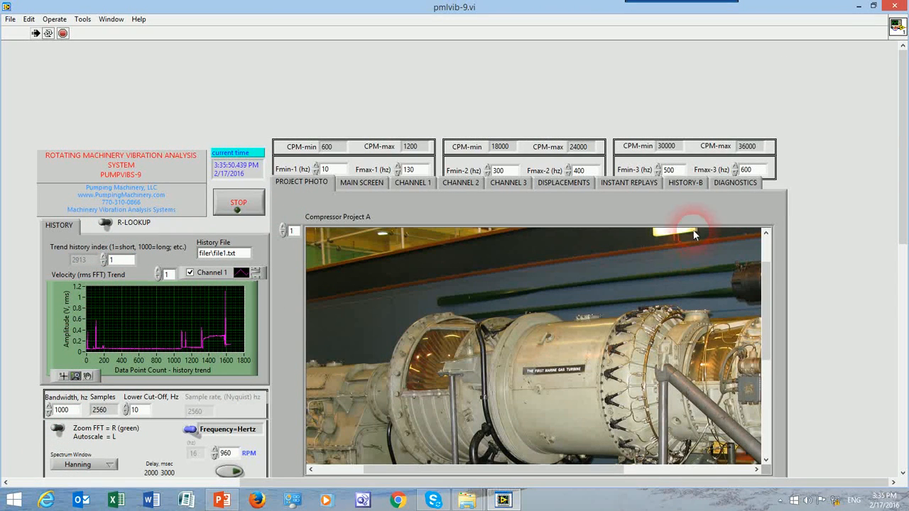
left_click_drag(902, 126, 902, 157)
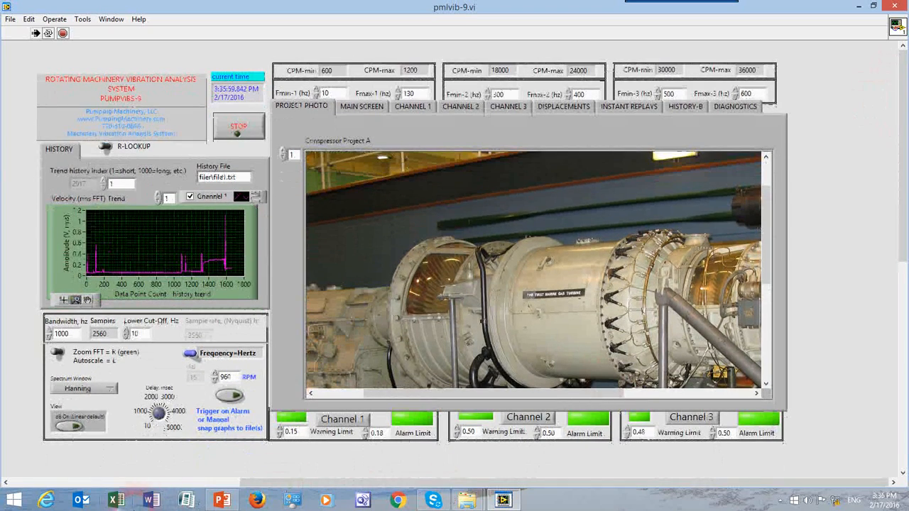
- Switch to the Multi-Channel Vibration Analyzer PumpVib-9 System presentation in PowerPoint and start its slide show
left_click(223, 500)
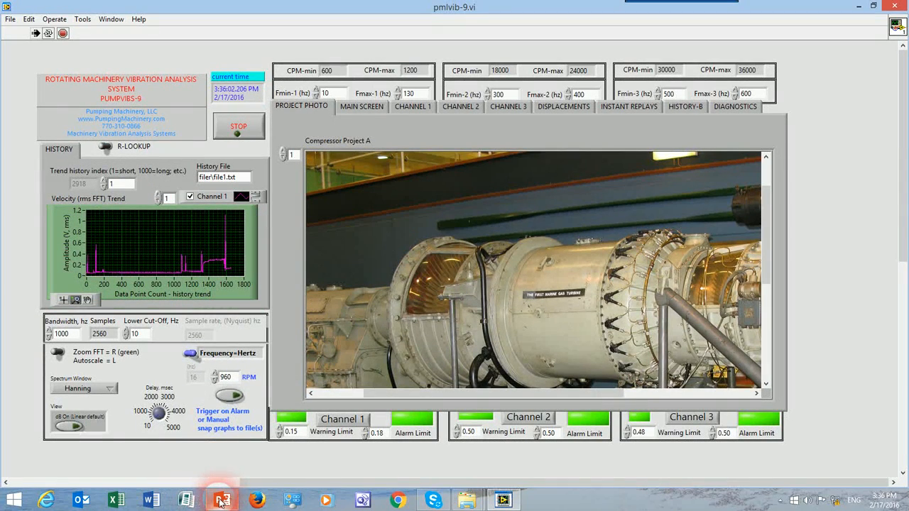
left_click(222, 448)
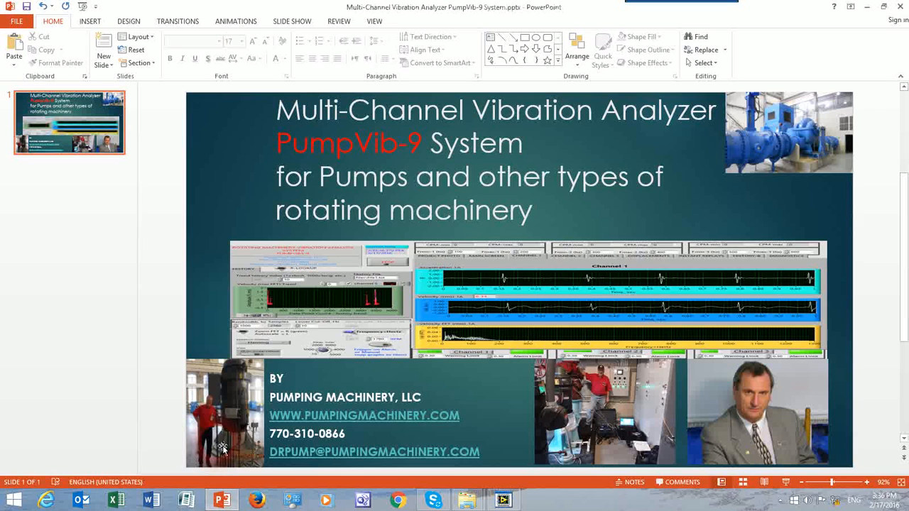
key("F5")
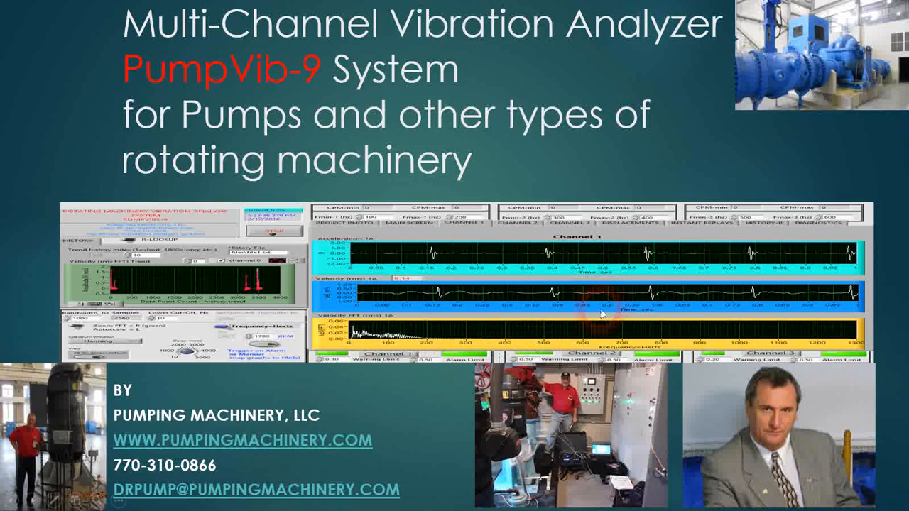